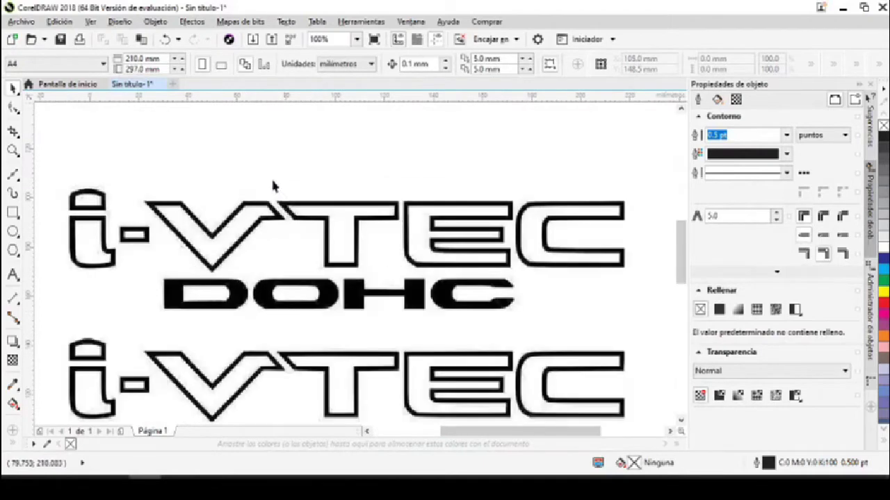
Step: Activate the Bézier tool and set the default outline colour for graphic objects to yellow, C6 M0 Y100 K0
scroll(391, 273, down, 3)
scroll(381, 340, up, 2)
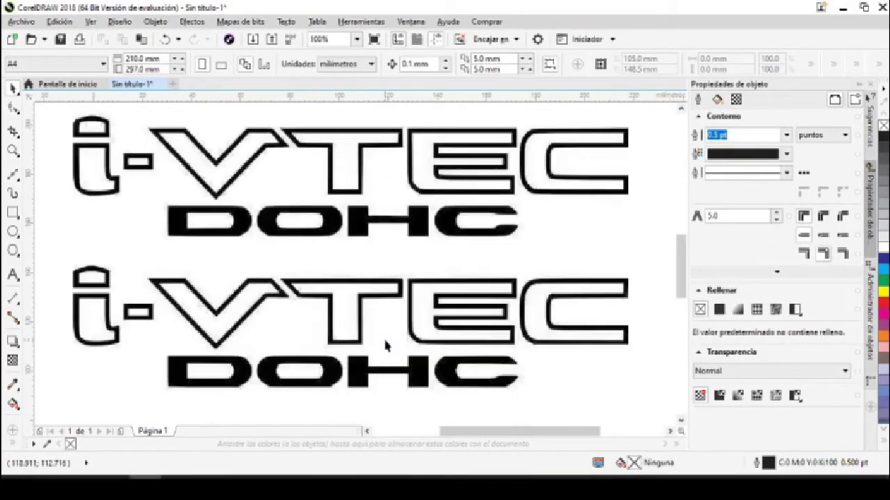
scroll(348, 264, down, 2)
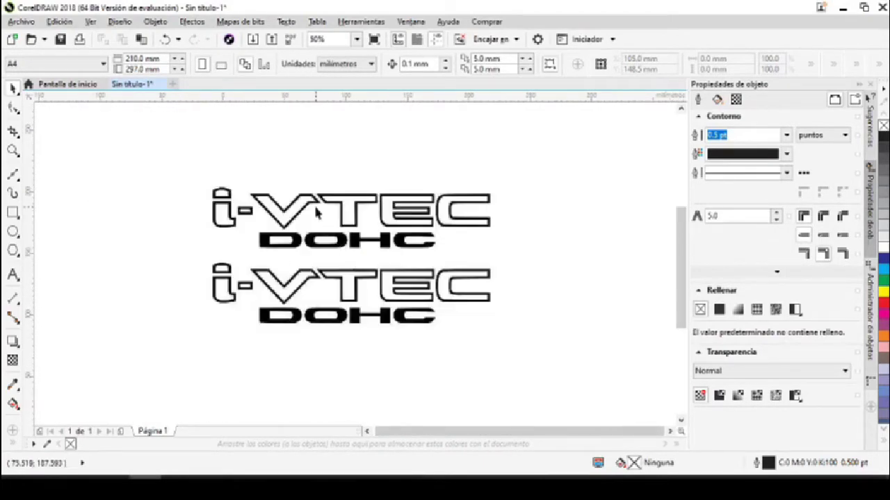
scroll(338, 219, up, 2)
click(12, 174)
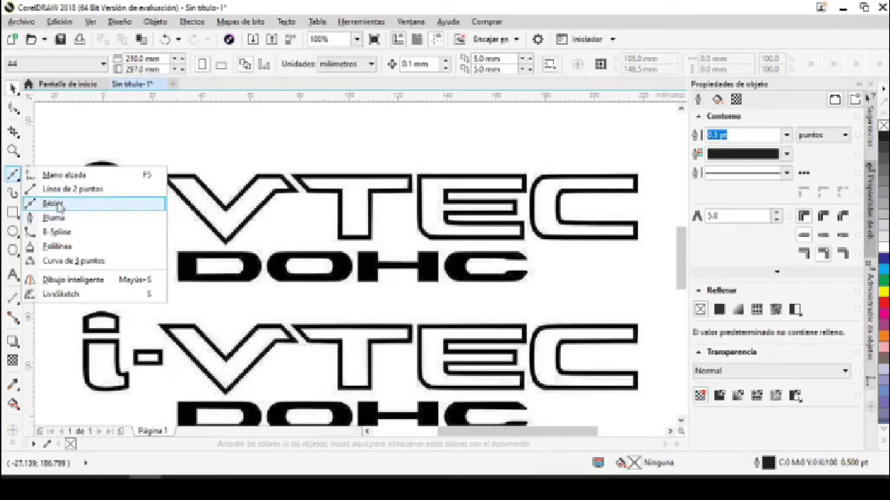
click(53, 203)
scroll(87, 177, up, 2)
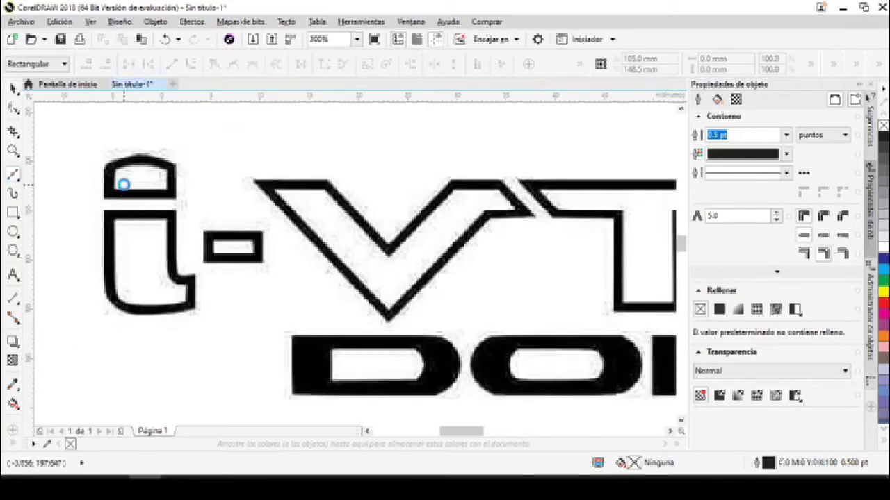
scroll(123, 183, up, 2)
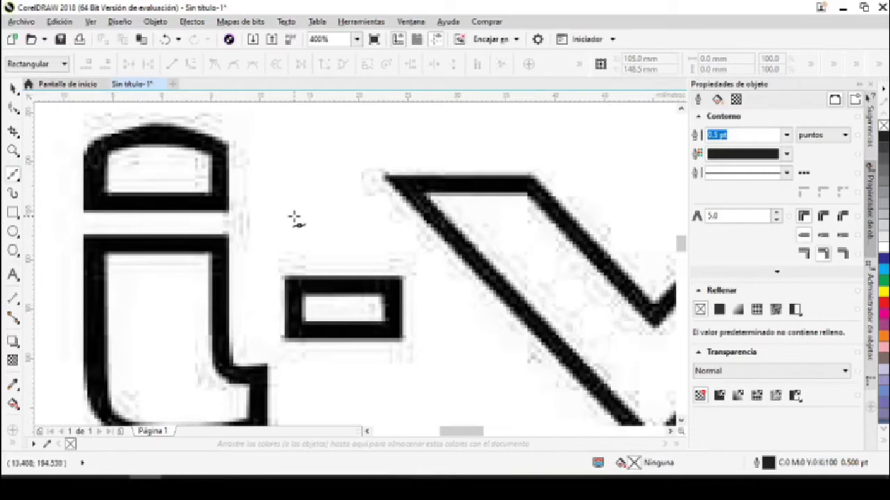
scroll(293, 221, down, 4)
scroll(294, 217, up, 4)
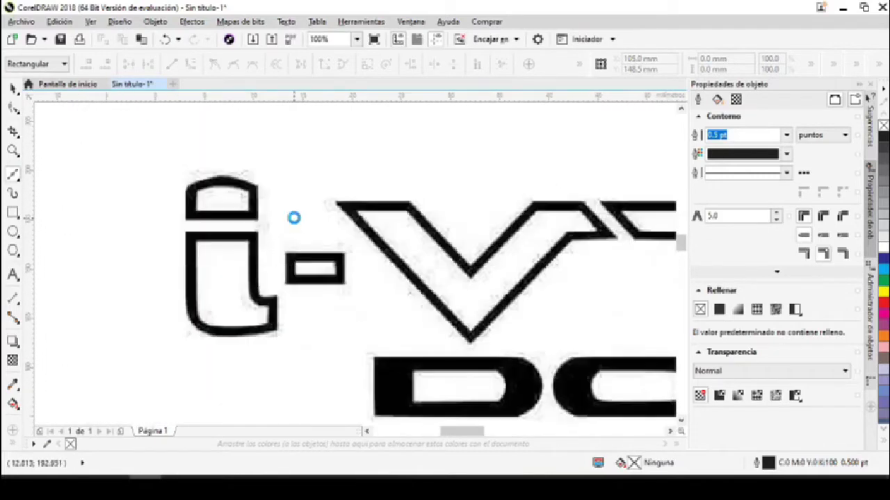
click(788, 155)
drag(812, 240, 812, 294)
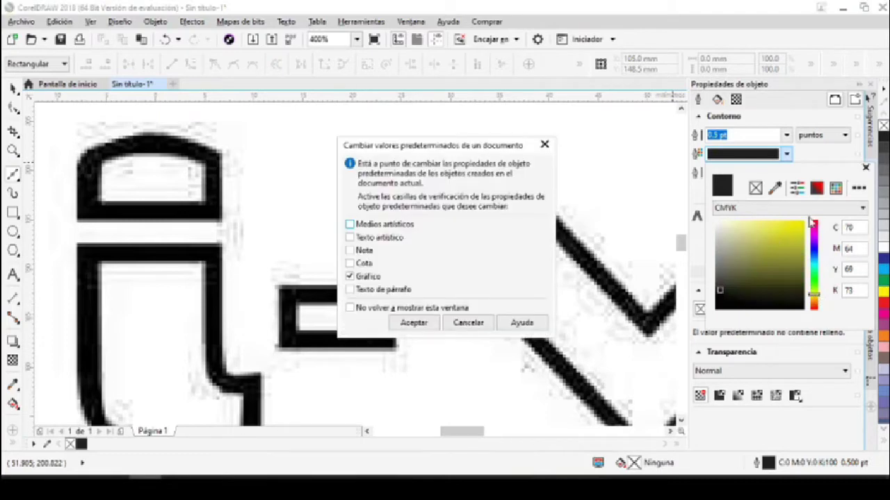
click(430, 324)
click(803, 222)
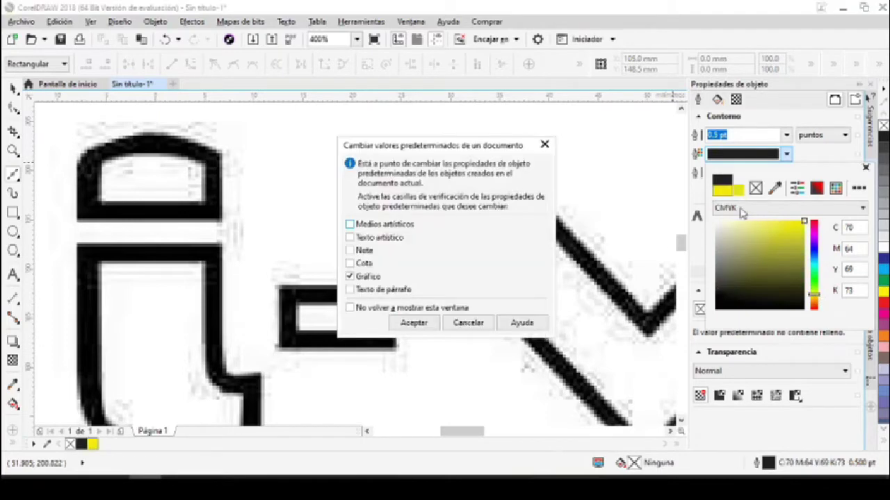
click(438, 327)
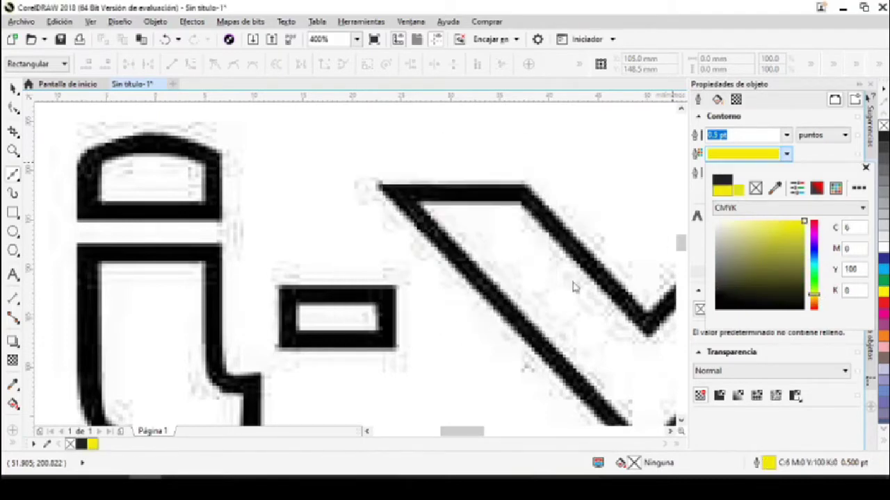
Step: Trace the outer contour of the i's dot as a closed curve with an arched top, about 14.9 by 8.7 mm
click(88, 210)
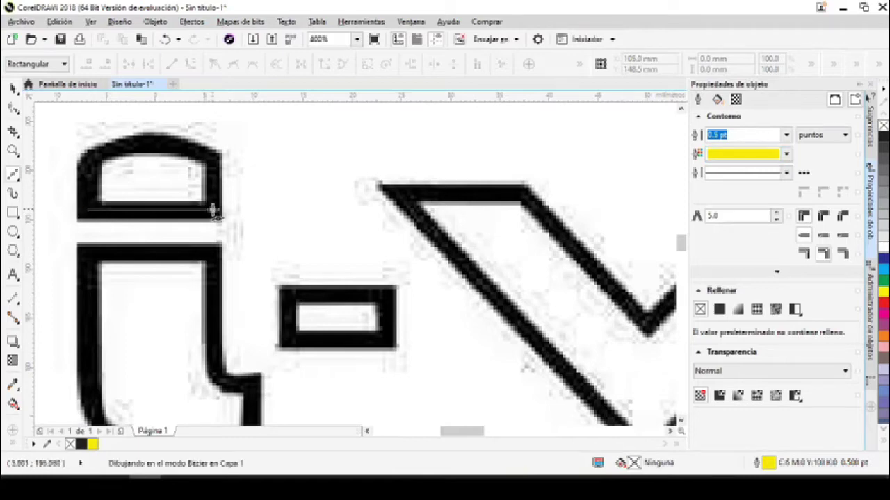
click(216, 210)
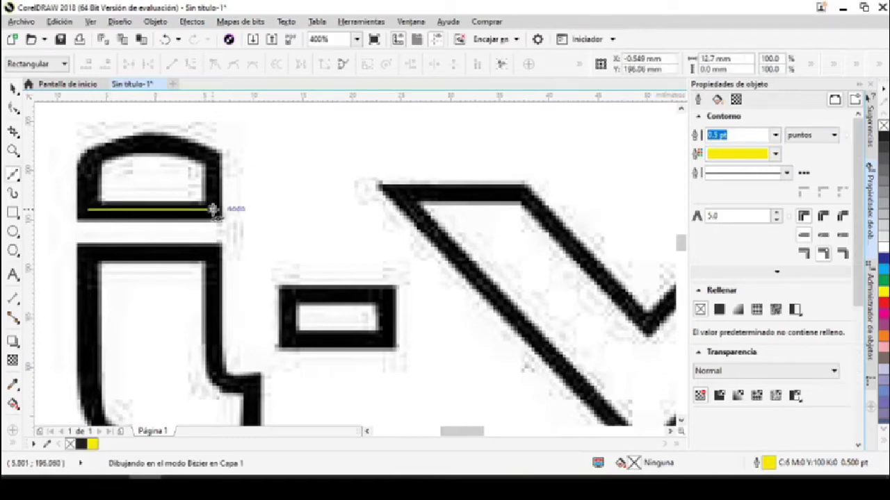
click(215, 160)
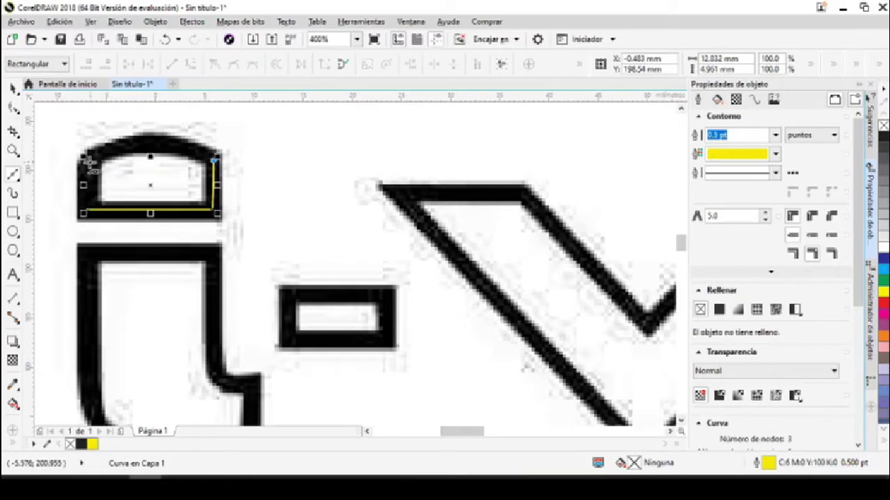
drag(88, 163, 143, 208)
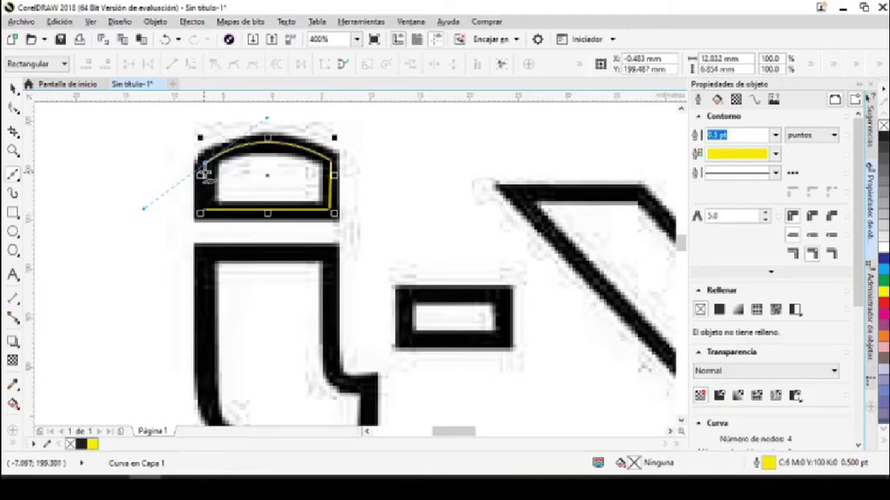
double_click(205, 163)
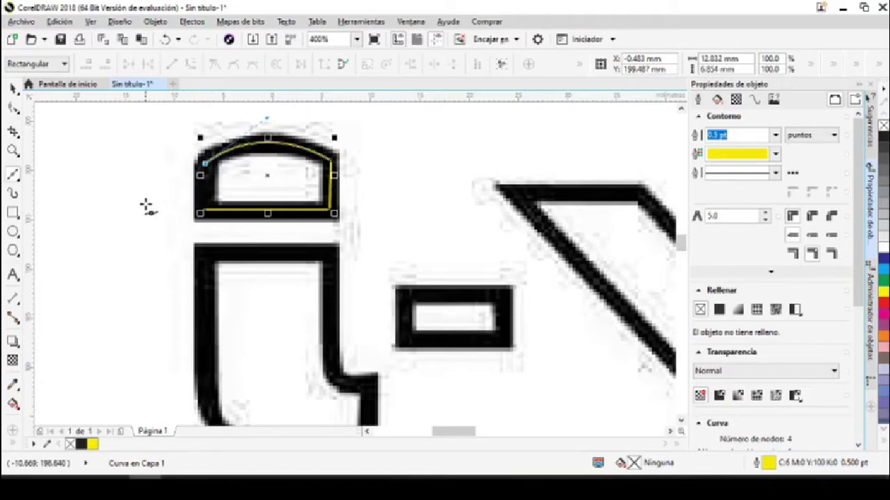
click(204, 209)
key(space)
scroll(210, 151, up, 1)
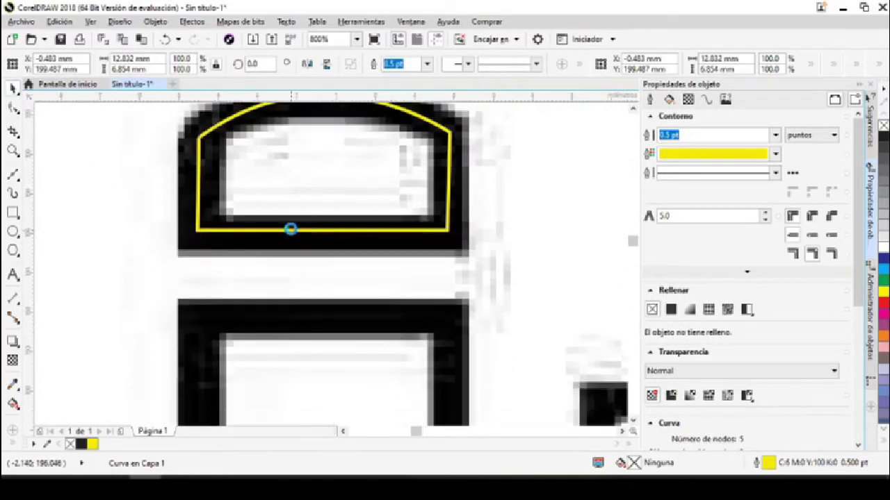
scroll(292, 230, up, 2)
scroll(291, 228, down, 2)
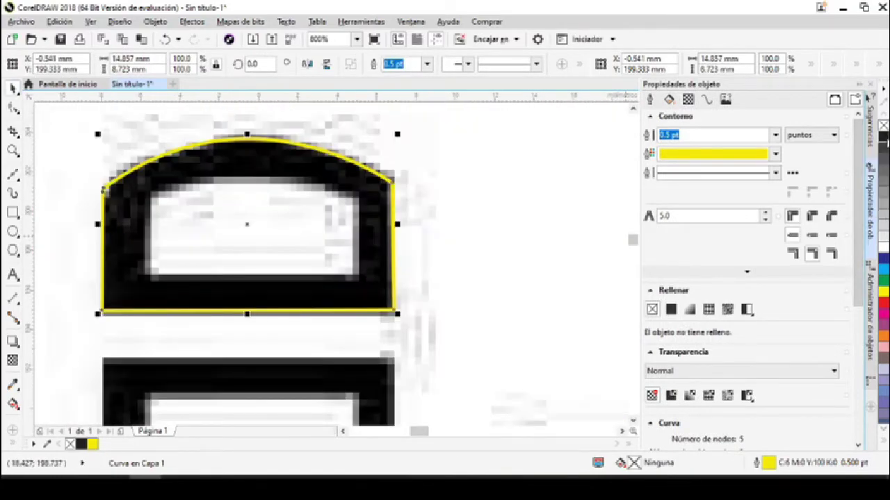
Step: Try a solid cyan fill without outline on the dot's contour, and return it to no fill with a yellow outline
click(883, 139)
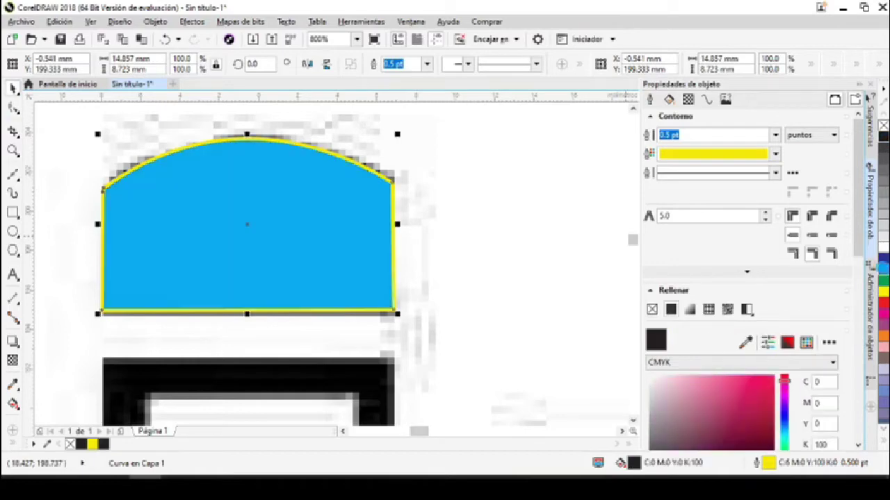
right_click(883, 126)
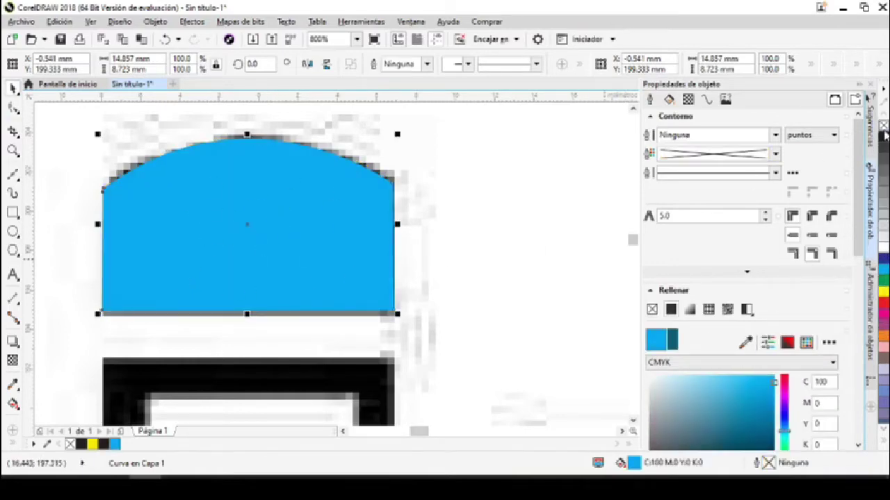
click(884, 126)
right_click(884, 292)
Step: Trace the inner contour of the i's dot as a closed arched curve, about 10.6 by 5 mm, and deselect it
click(13, 176)
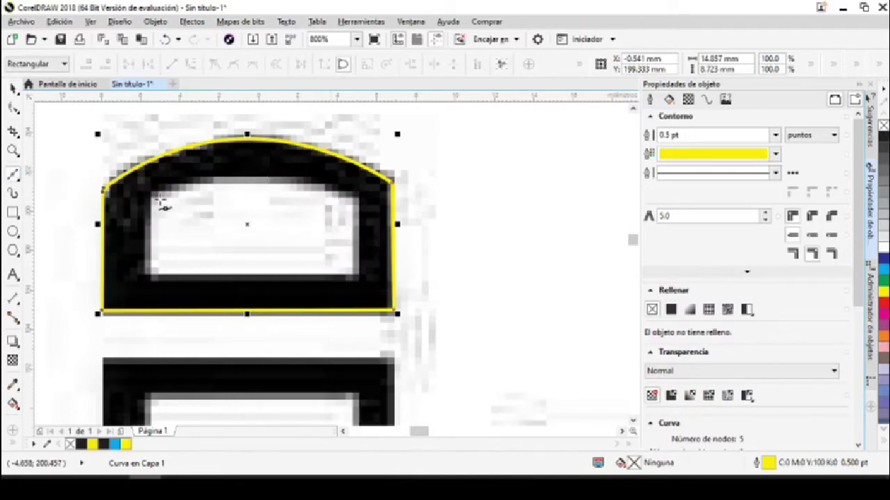
click(360, 278)
click(360, 193)
drag(152, 196, 63, 235)
click(151, 276)
click(361, 278)
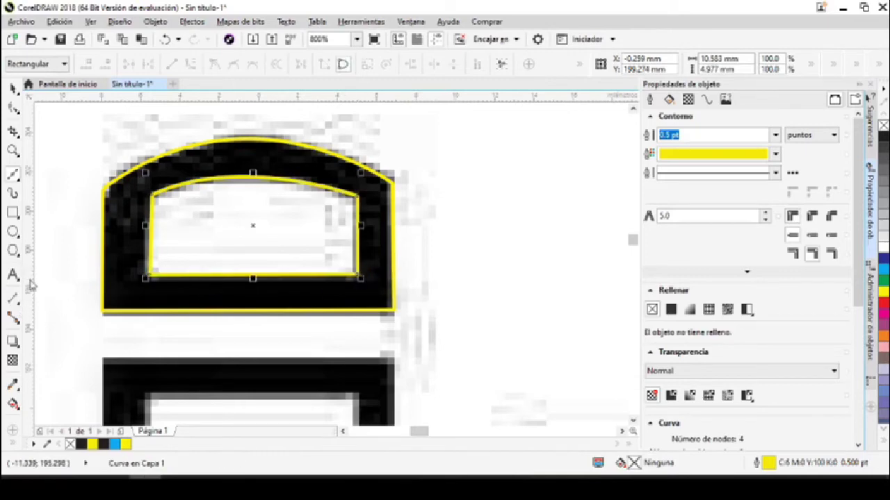
key(space)
click(430, 186)
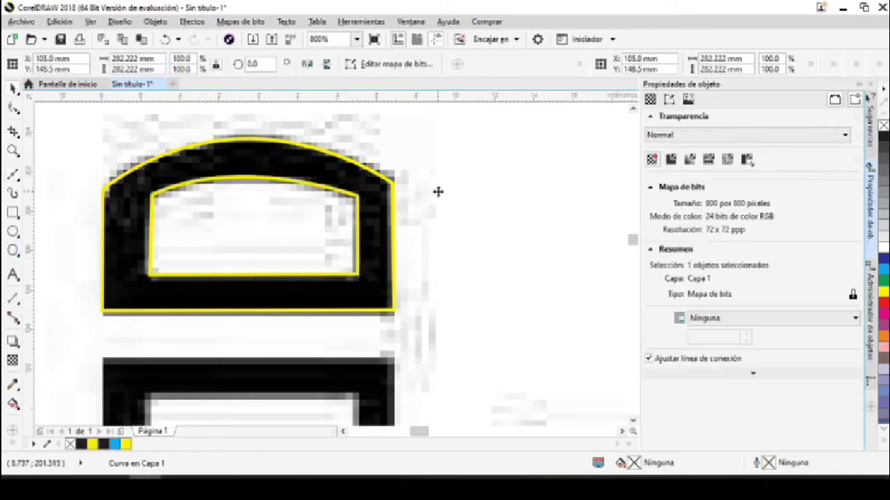
Step: Examine the body of the i, the dash and the whole i-VTEC DOHC reference image
scroll(448, 205, down, 3)
scroll(431, 240, up, 2)
scroll(439, 284, down, 2)
scroll(493, 350, up, 2)
scroll(507, 286, down, 2)
scroll(506, 286, up, 2)
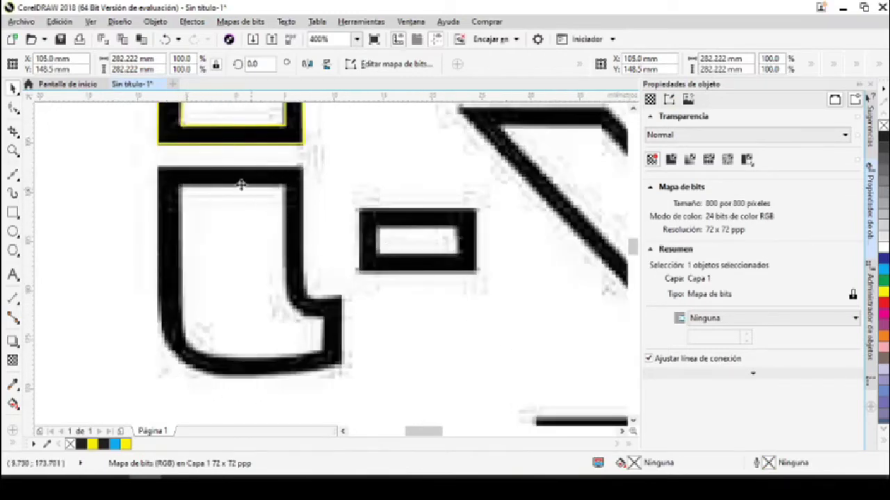
scroll(173, 292, down, 4)
scroll(267, 272, up, 3)
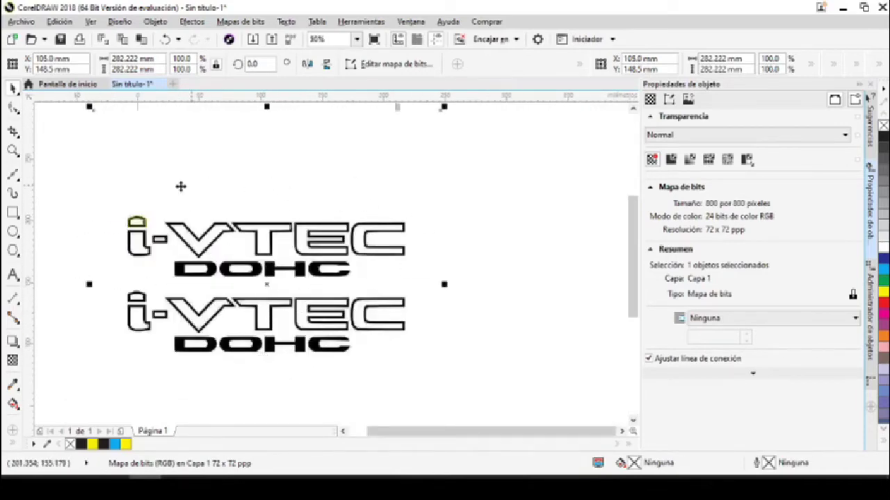
Step: With the Pen tool, trace the top and right outer edges of the upper i's body down through the curved notch above its foot
scroll(130, 244, up, 2)
click(17, 179)
click(59, 217)
scroll(150, 210, up, 1)
click(96, 178)
click(240, 178)
click(240, 295)
drag(279, 306, 317, 295)
click(278, 305)
Step: Continue the i's outer contour around the foot, the curved base and the left side, closing it at the upper-left corner
click(280, 373)
click(290, 371)
key(ctrl+z)
key(ctrl+z)
alt+click(277, 307)
click(278, 374)
drag(176, 384, 98, 388)
drag(95, 324, 90, 300)
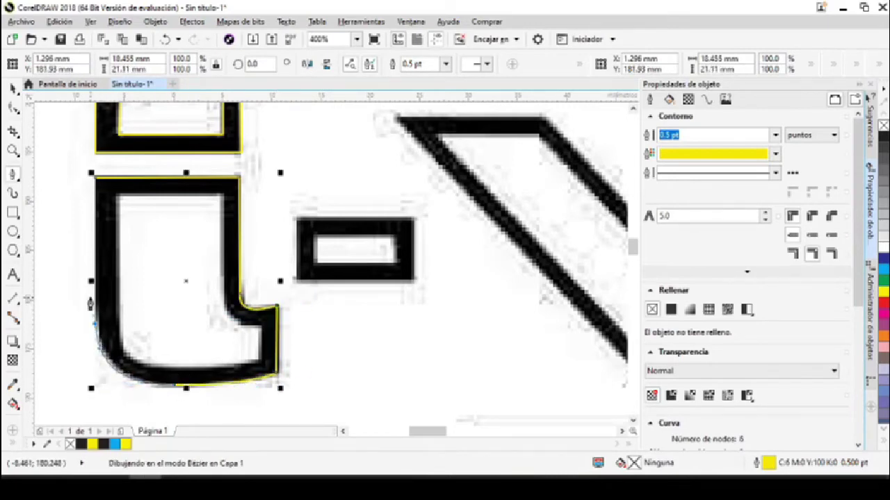
click(96, 178)
Step: Trace the inner contour of the i's body as a closed curve, about 14.4 by 17.5 mm, and check its left-edge joint
click(118, 195)
click(222, 195)
click(222, 301)
drag(243, 325, 262, 326)
click(260, 327)
click(261, 362)
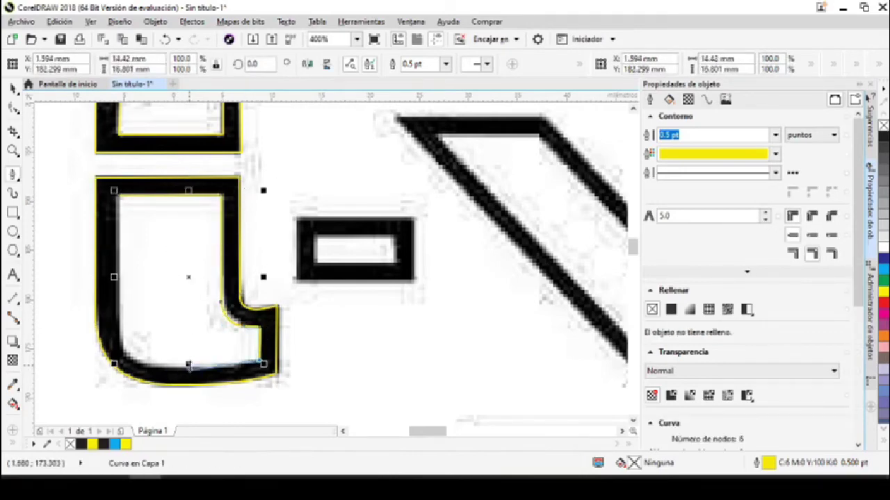
drag(150, 364, 118, 305)
click(151, 364)
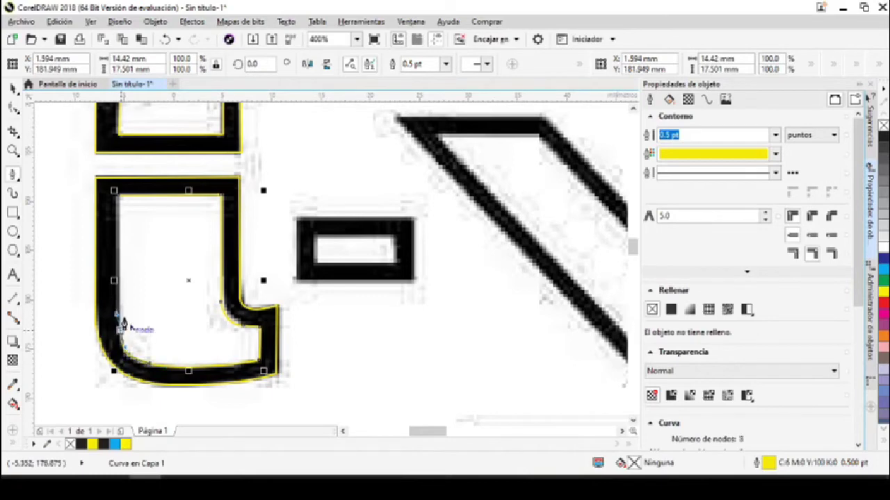
click(118, 199)
scroll(127, 354, up, 2)
scroll(128, 298, up, 3)
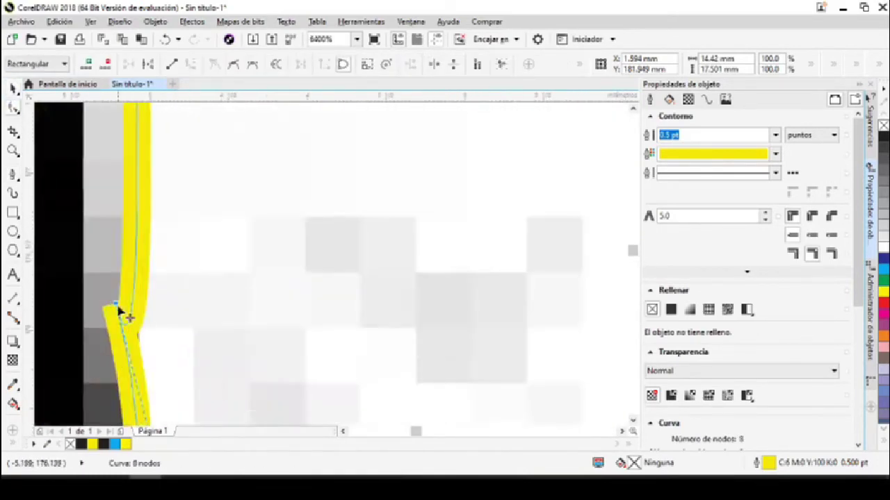
key(space)
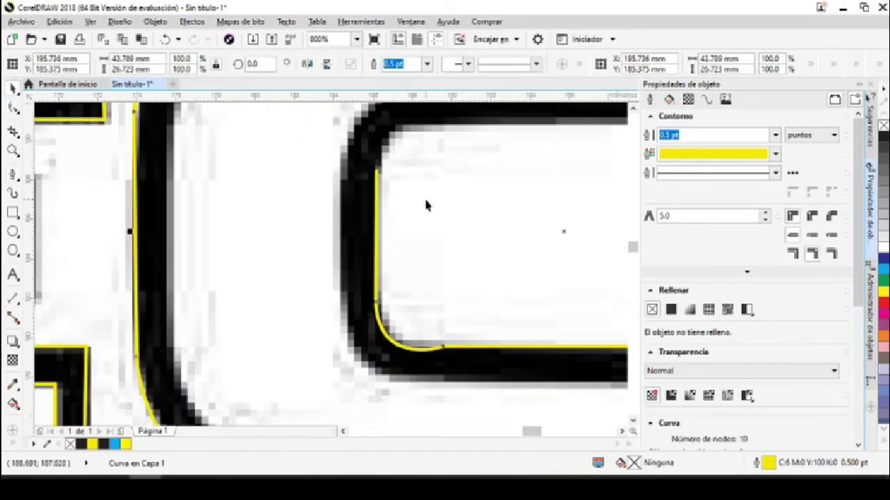
Step: Complete the outer contour of the letter C by curving around its inner upper corner and closing it along the upper arm
key(space)
click(377, 169)
scroll(365, 176, down, 1)
scroll(442, 135, up, 1)
drag(341, 173, 386, 179)
click(342, 173)
scroll(307, 227, down, 2)
scroll(455, 208, up, 1)
click(465, 216)
click(463, 140)
Step: Start the C's inner contour along the upper arm, the rounded left side and the base to the lower arm's end
scroll(169, 328, down, 1)
scroll(167, 329, up, 1)
click(448, 158)
click(95, 162)
drag(55, 208, 45, 250)
click(45, 251)
click(59, 332)
click(93, 388)
click(91, 386)
click(451, 386)
click(449, 347)
Step: Finish the C's inner contour around the inner side's two rounded corners and close it at the upper arm's end
click(174, 346)
drag(140, 319, 136, 292)
click(140, 319)
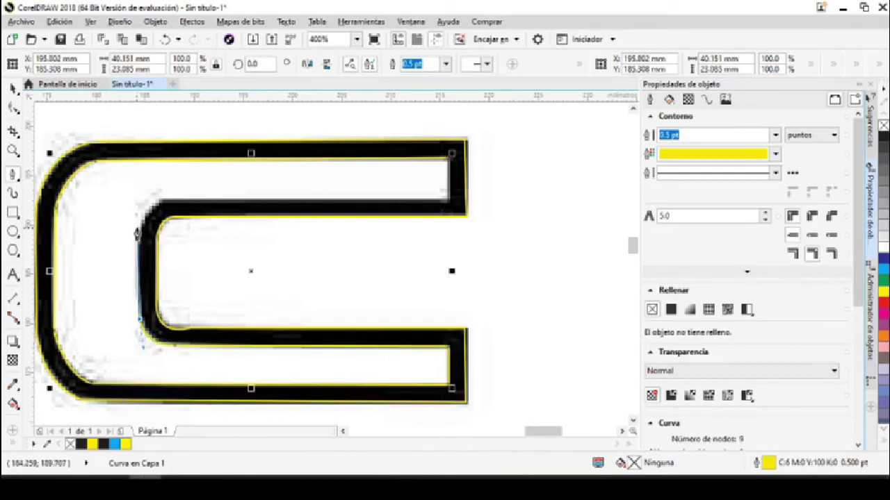
click(141, 228)
click(162, 201)
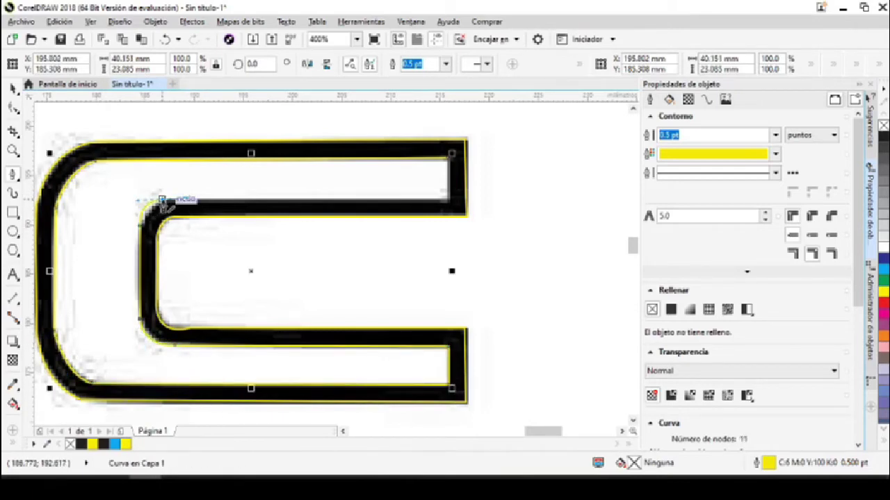
click(449, 200)
click(449, 158)
Step: Adjust the curve handle at the lower-left corner of the C's inner contour so the curve follows the black edge
key(F10)
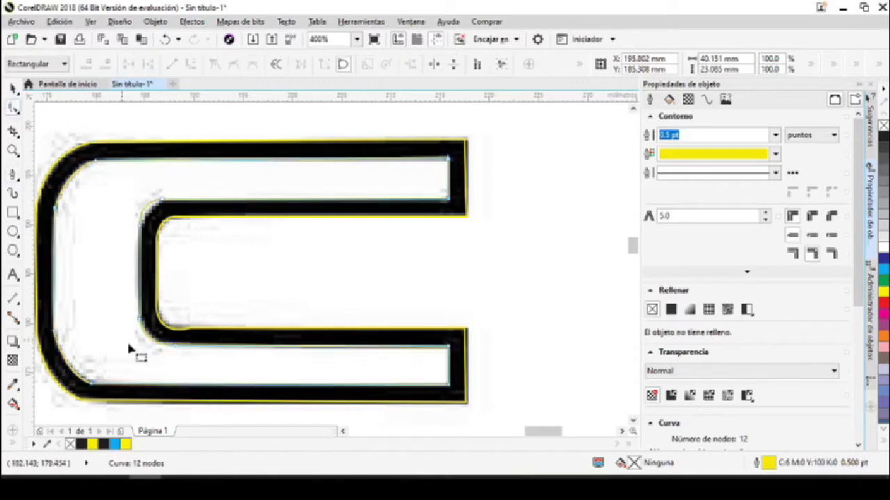
scroll(135, 354, up, 2)
scroll(222, 213, up, 1)
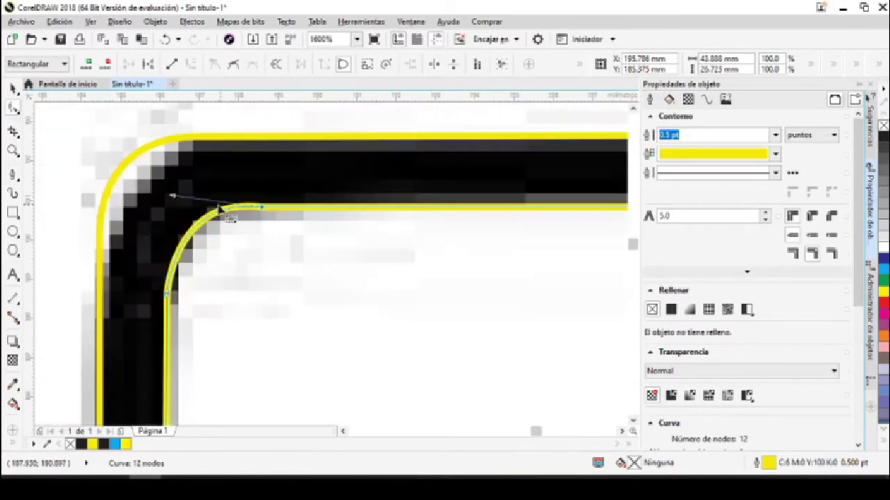
scroll(365, 280, down, 3)
scroll(200, 380, up, 2)
scroll(200, 381, up, 1)
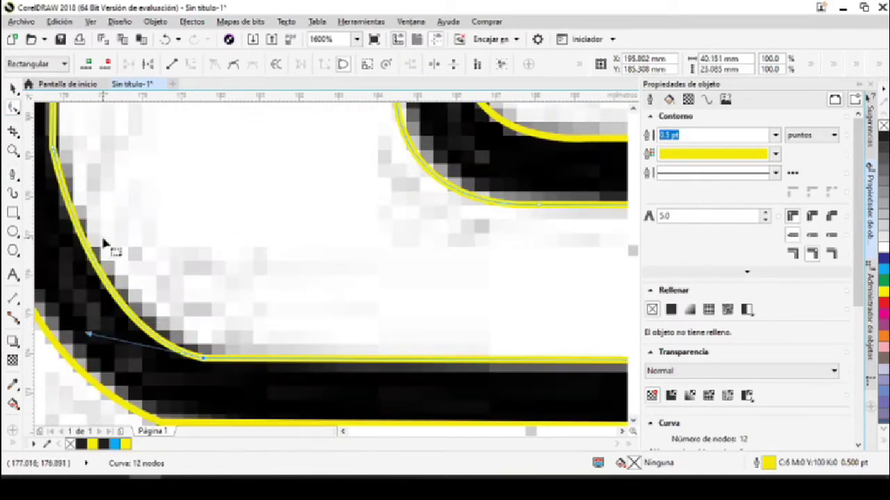
scroll(105, 244, up, 3)
scroll(169, 196, up, 2)
scroll(169, 196, down, 6)
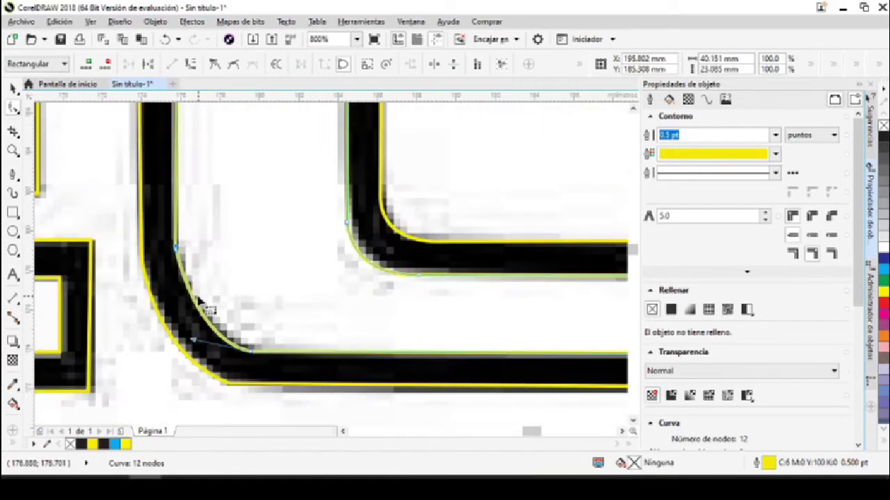
drag(194, 341, 188, 344)
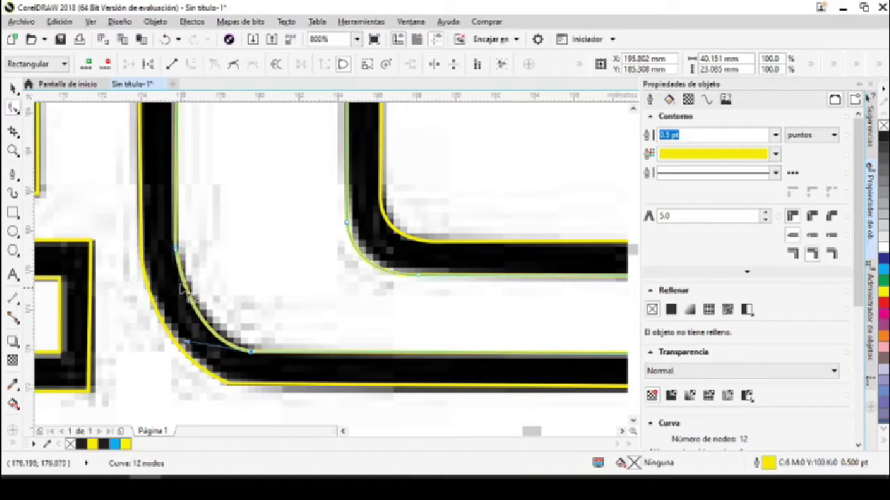
Step: Adjust the curve handle at the lower-left corner of the C's outer contour so the curve follows the black edge
scroll(206, 379, up, 1)
scroll(207, 379, down, 1)
click(205, 393)
click(231, 386)
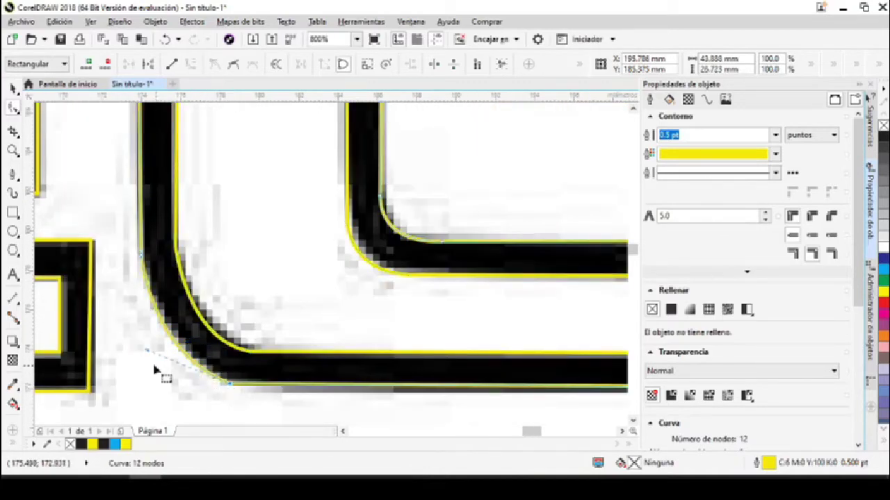
drag(147, 352, 146, 360)
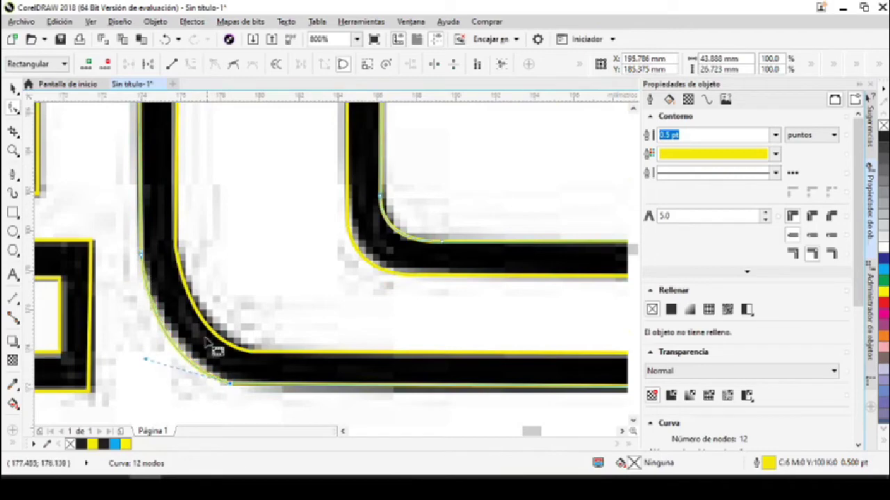
Step: Examine the traced yellow contours across the whole i-VTEC lettering, including the T's inner contour and its fit to the bitmap
scroll(221, 344, down, 1)
scroll(229, 346, down, 1)
scroll(268, 254, up, 2)
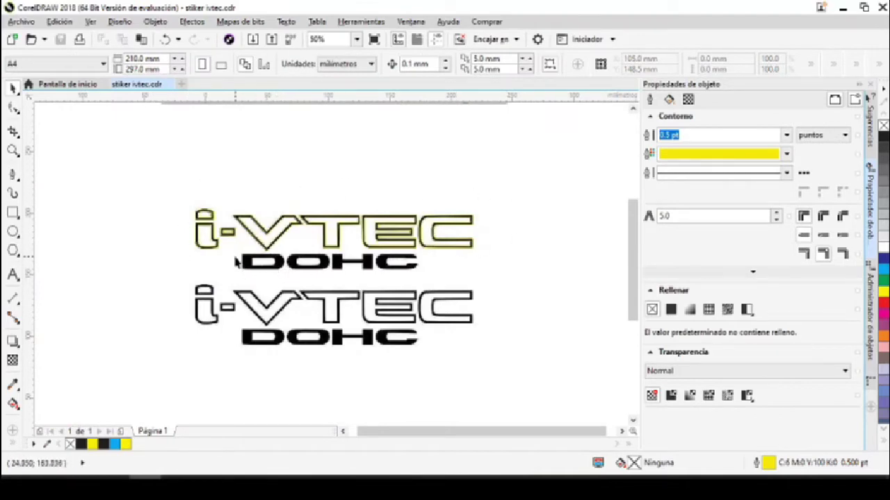
scroll(379, 294, up, 2)
scroll(334, 278, down, 4)
scroll(294, 230, up, 2)
scroll(121, 299, up, 3)
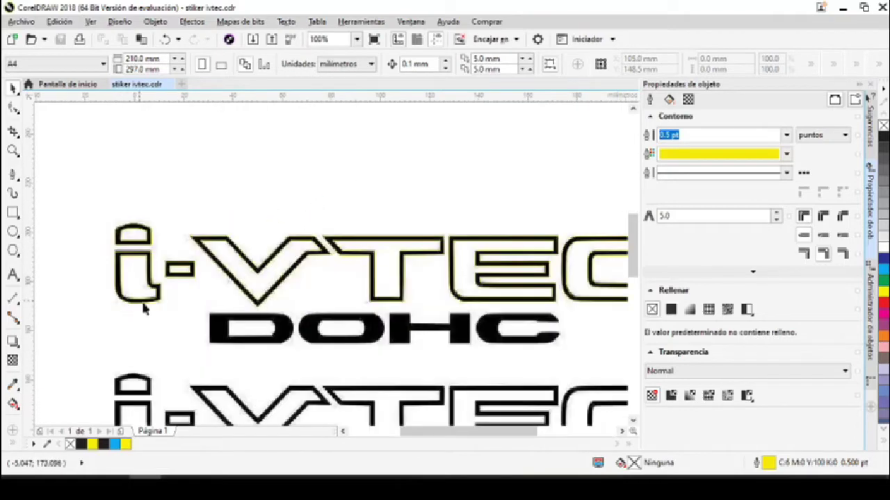
scroll(154, 319, down, 2)
scroll(156, 318, up, 1)
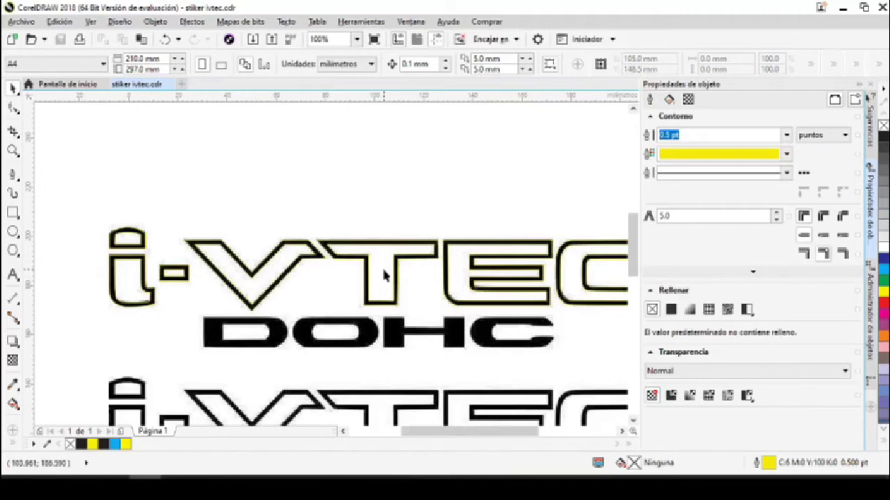
scroll(384, 276, up, 4)
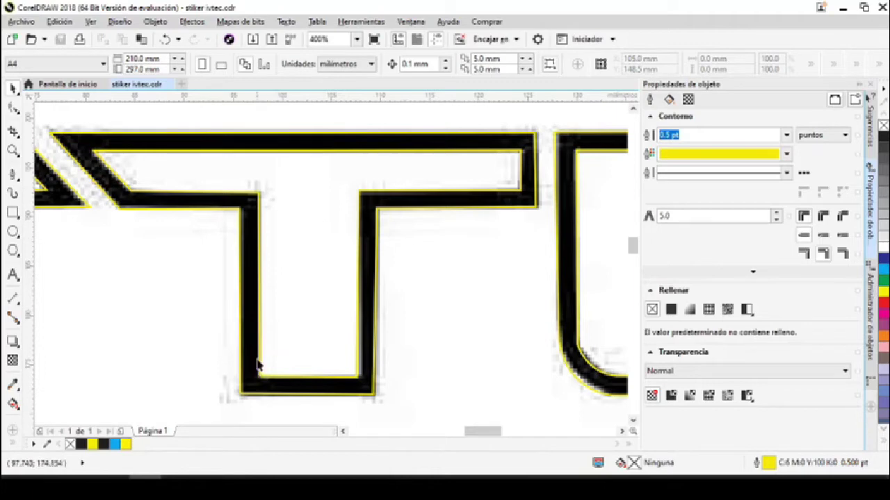
click(262, 336)
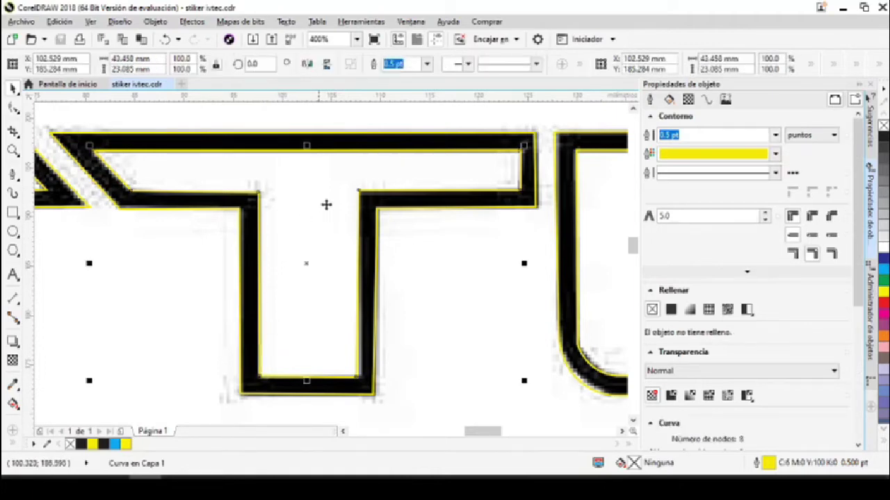
click(549, 205)
scroll(410, 285, down, 2)
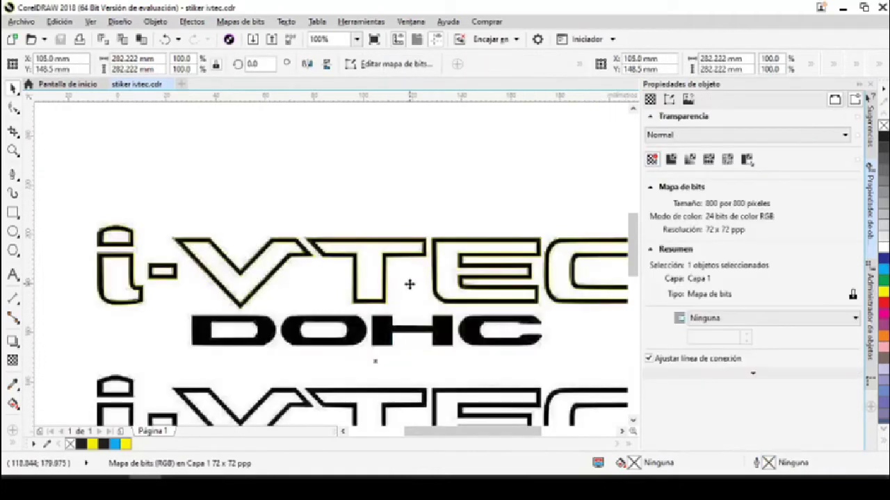
scroll(401, 320, down, 2)
scroll(377, 302, up, 2)
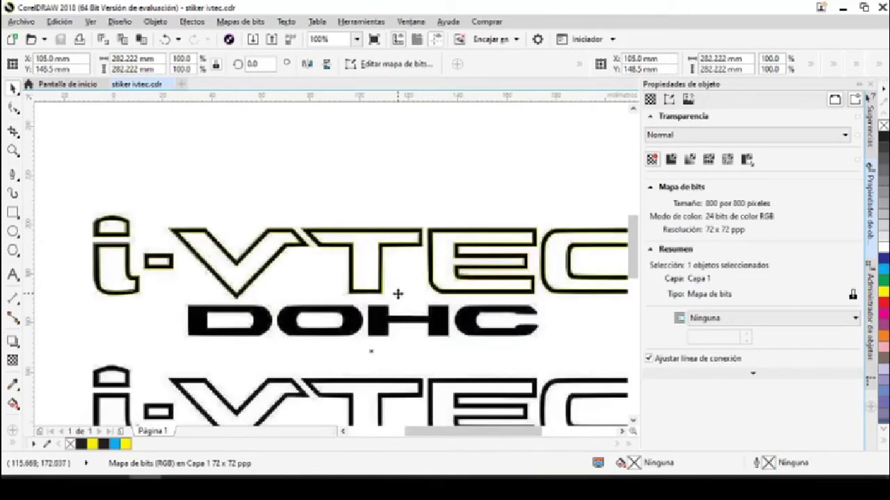
Step: Trace the closed outer contour of the D in DOHC along its straight left side, base, rounded right side and upper edge
scroll(389, 320, down, 2)
scroll(248, 306, up, 4)
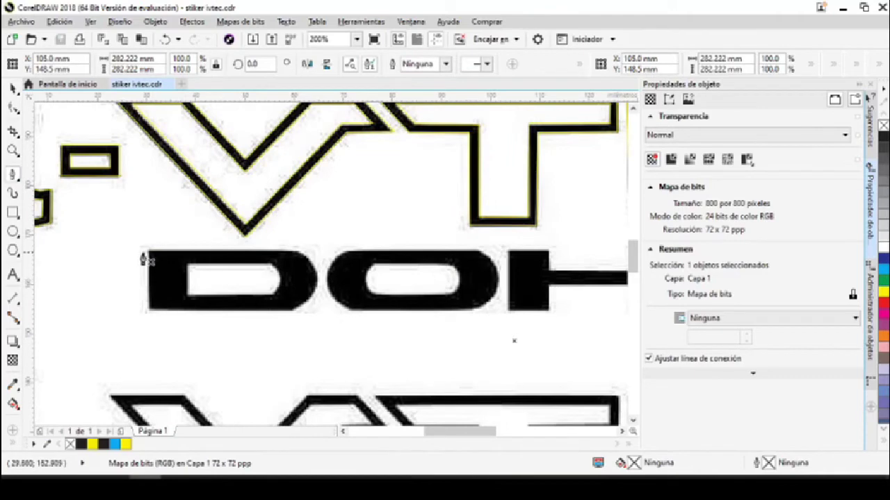
click(149, 253)
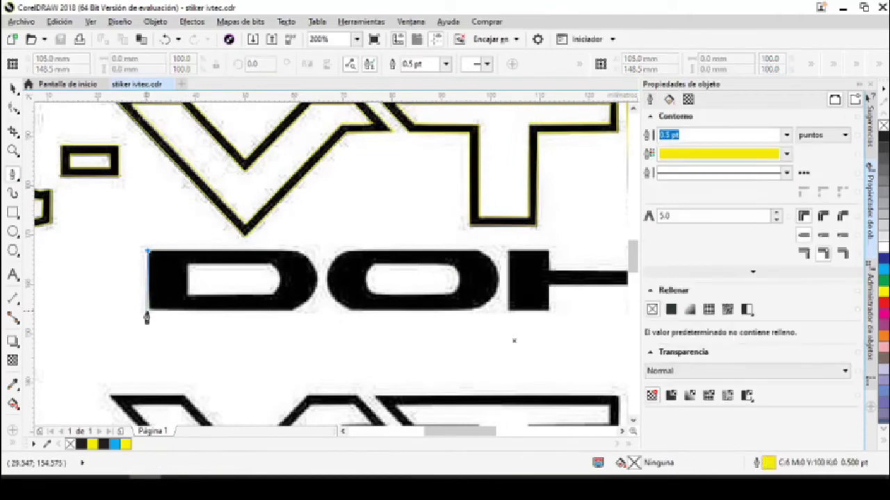
click(147, 313)
click(295, 312)
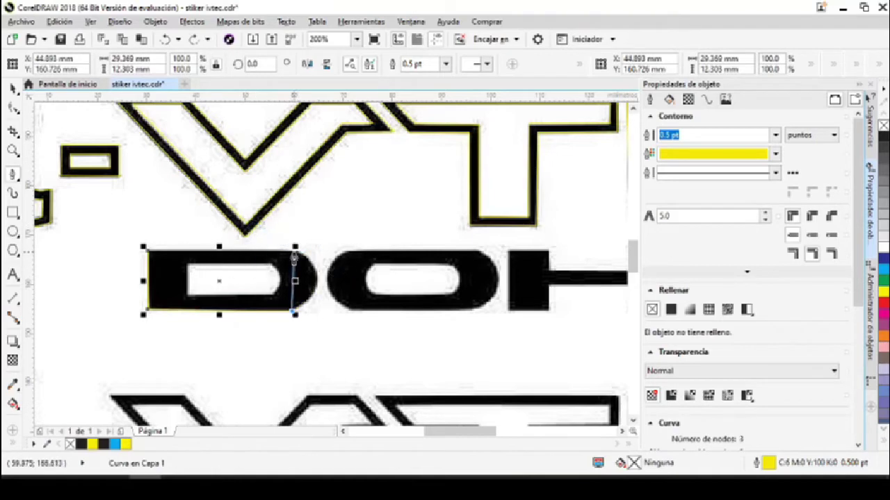
drag(317, 281, 319, 271)
drag(299, 251, 285, 250)
click(147, 252)
Step: Trace the D's inner contour around the white opening with a rounded right side and close it at the upper-left corner
click(187, 265)
click(271, 264)
drag(270, 296, 248, 315)
scroll(270, 296, up, 1)
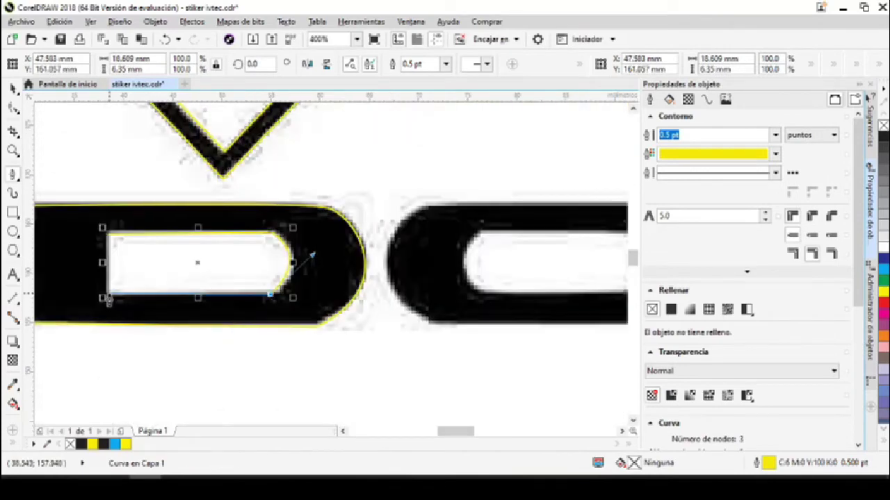
click(105, 297)
click(106, 235)
Step: Trace the O and H of DOHC and start the C's contour along its upper arm toward the rounded left side
scroll(106, 235, down, 2)
scroll(207, 216, up, 2)
click(130, 261)
click(387, 260)
drag(430, 307, 433, 340)
click(384, 382)
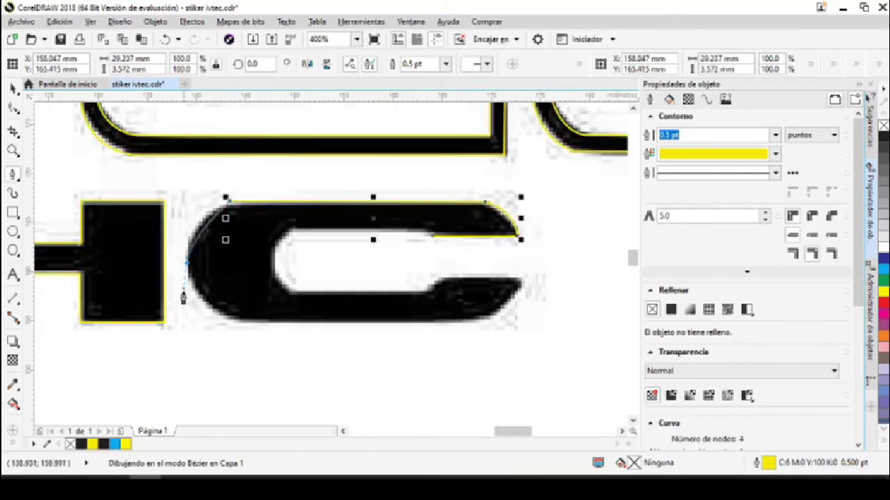
Step: Continue the contour of the C in DOHC around the lower-left curve, along the base and up to the lower arm's tip
mouse_move(224, 319)
mouse_down()
mouse_move(240, 329)
mouse_move(269, 327)
mouse_move(267, 341)
mouse_up()
alt+click(224, 320)
click(477, 322)
drag(522, 280, 532, 245)
alt+click(521, 280)
Step: Finish the C's contour along the lower arm's inner edge and the rounded inner side, closing it at the upper arm
click(439, 280)
click(426, 293)
click(294, 293)
drag(273, 276, 265, 260)
drag(304, 230, 306, 230)
alt+click(293, 230)
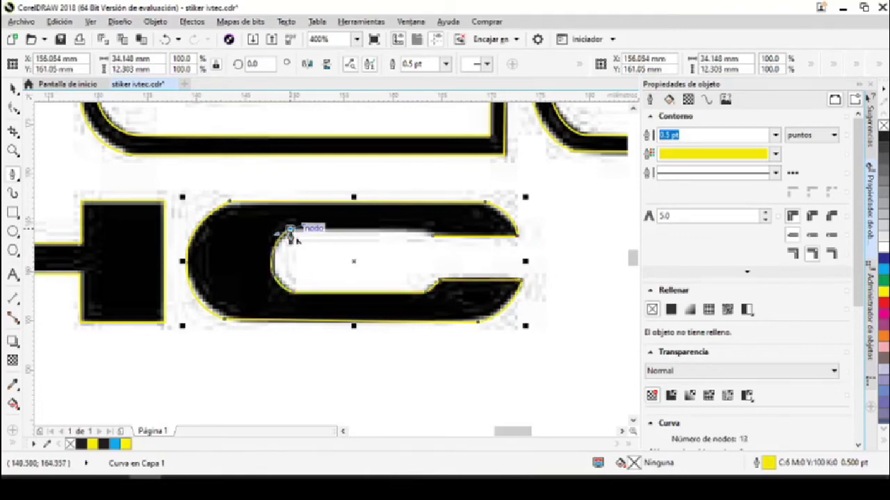
click(432, 235)
scroll(372, 298, down, 4)
scroll(441, 306, up, 1)
click(80, 191)
click(98, 196)
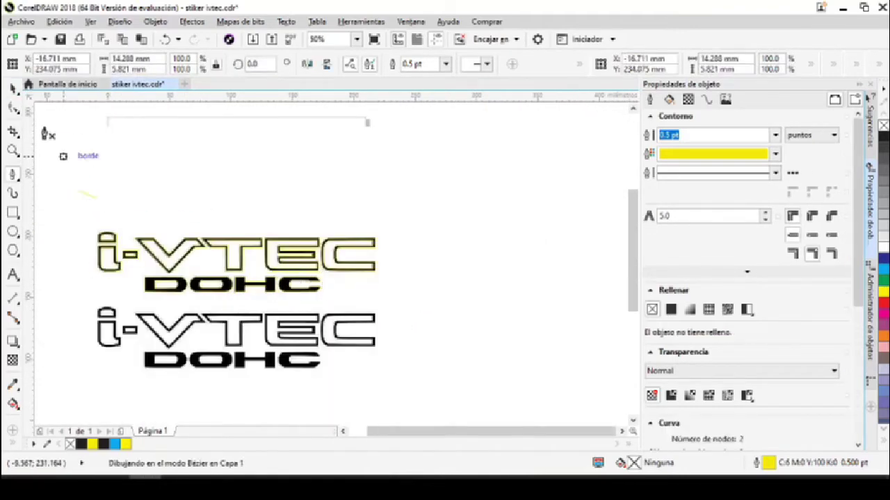
key(space)
key(Delete)
Step: Move the reference bitmap off the traced contours to the empty area on the right of the page
scroll(169, 236, down, 2)
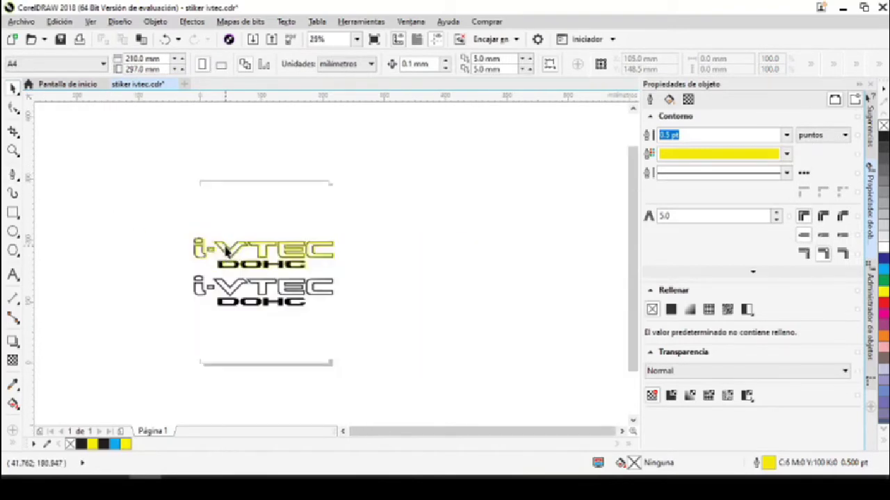
drag(272, 217, 453, 199)
scroll(231, 252, up, 4)
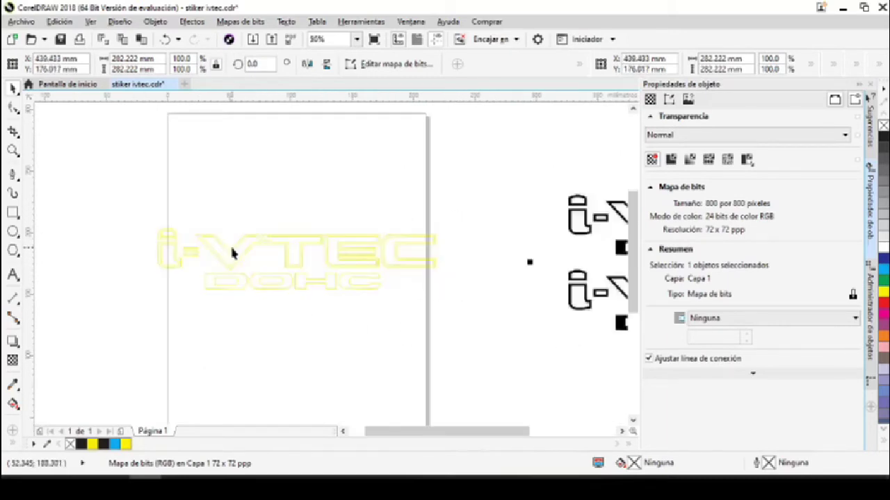
scroll(279, 278, down, 2)
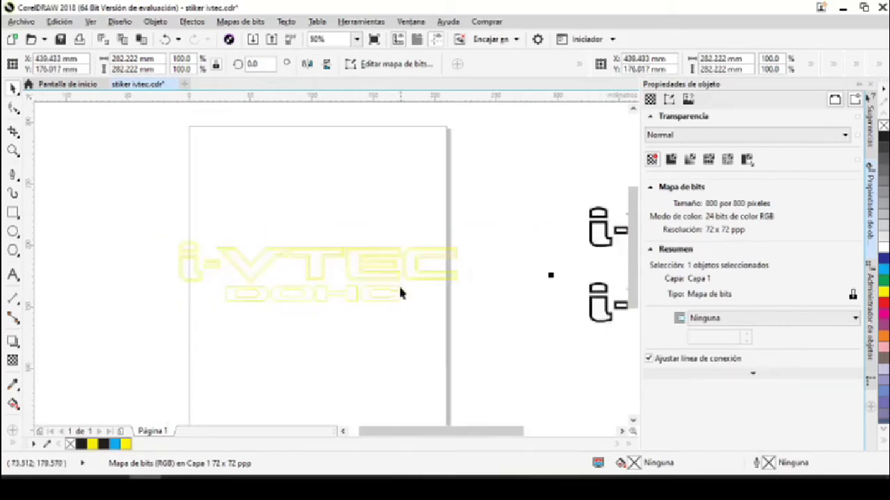
scroll(346, 317, down, 1)
scroll(318, 307, up, 1)
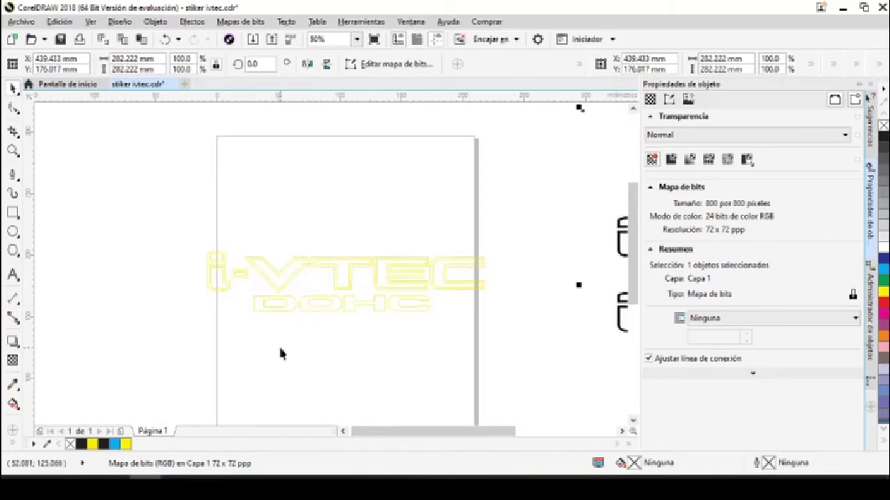
Step: Select all the yellow traced curves of the i-VTEC DOHC logo and group them
scroll(280, 349, down, 1)
drag(224, 277, 400, 352)
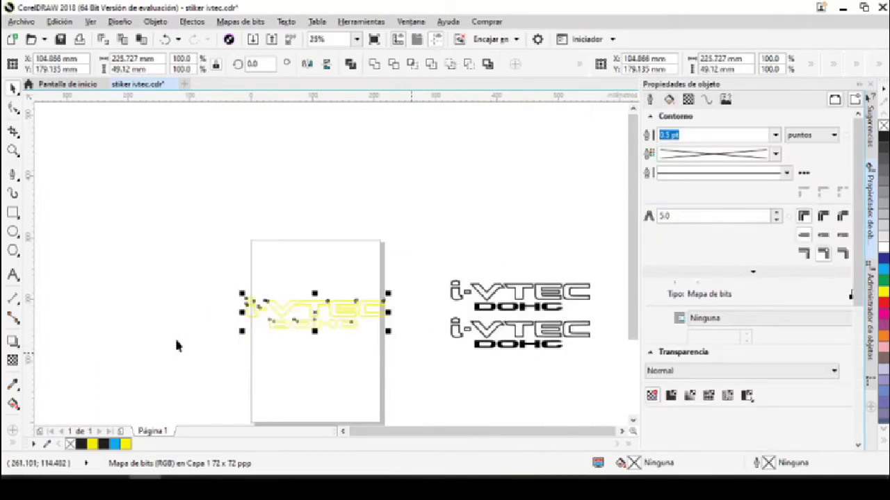
scroll(291, 358, up, 1)
right_click(341, 256)
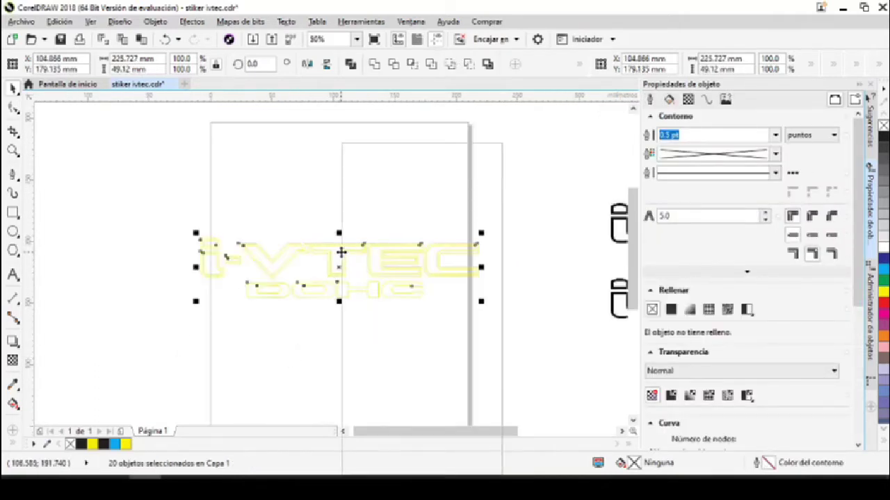
key(Escape)
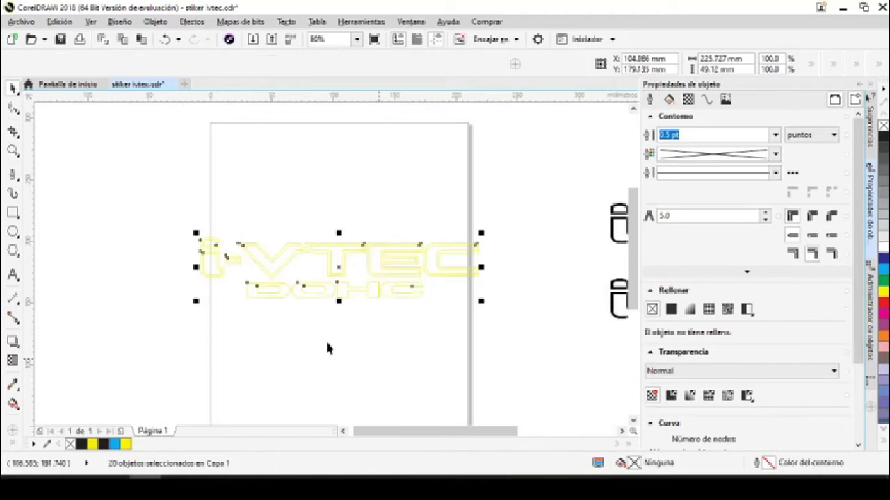
scroll(264, 317, down, 1)
key(ctrl+g)
Step: Shift the grouped logo to the left and switch the page to landscape orientation
drag(297, 245, 235, 238)
click(292, 197)
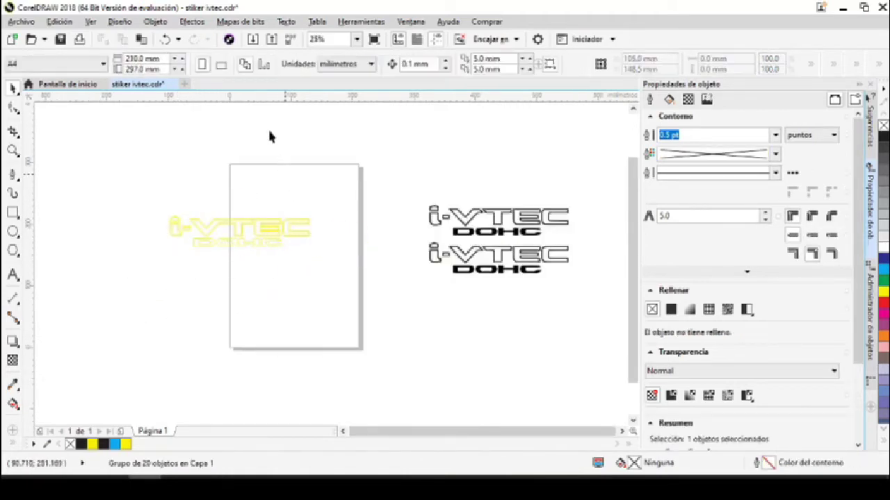
click(221, 64)
Step: Move the grouped logo to the page's upper-left area and place a copy of it directly below
click(234, 238)
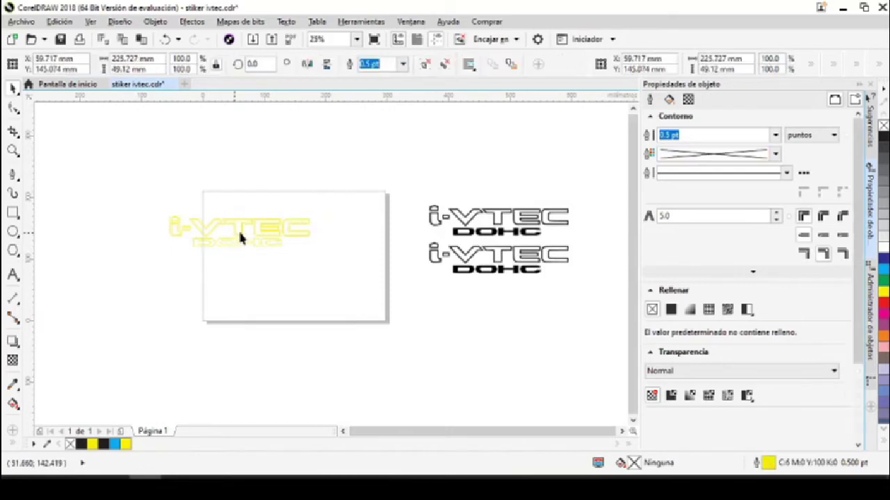
drag(241, 229, 276, 231)
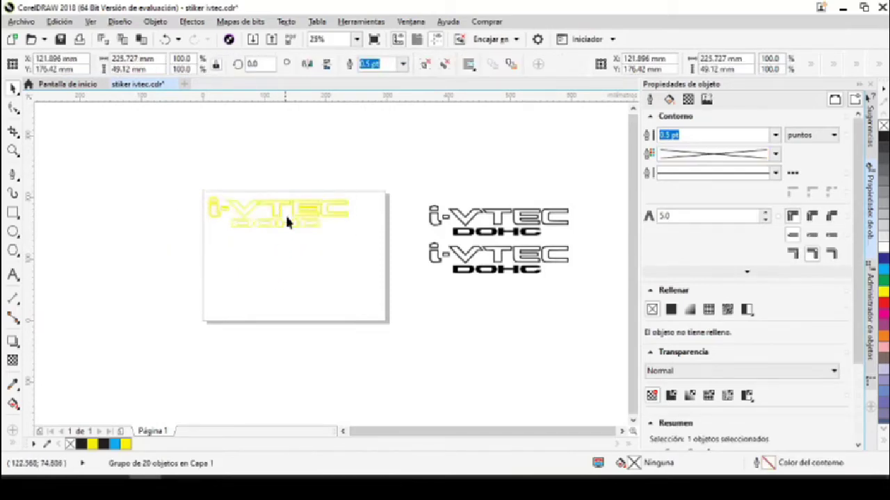
drag(278, 210, 282, 254)
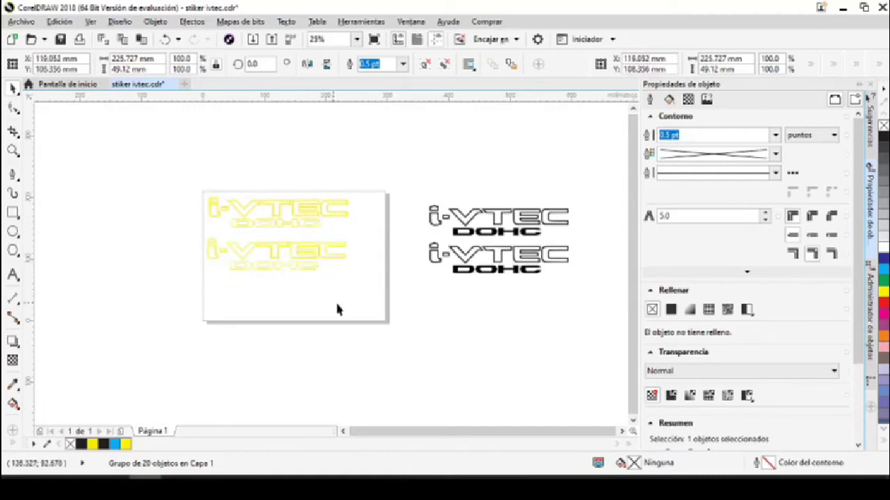
Step: Draw a rectangle about 299.5 mm by 210.6 mm covering the page and fill it with 50% black gray
click(13, 213)
click(64, 211)
drag(202, 192, 386, 321)
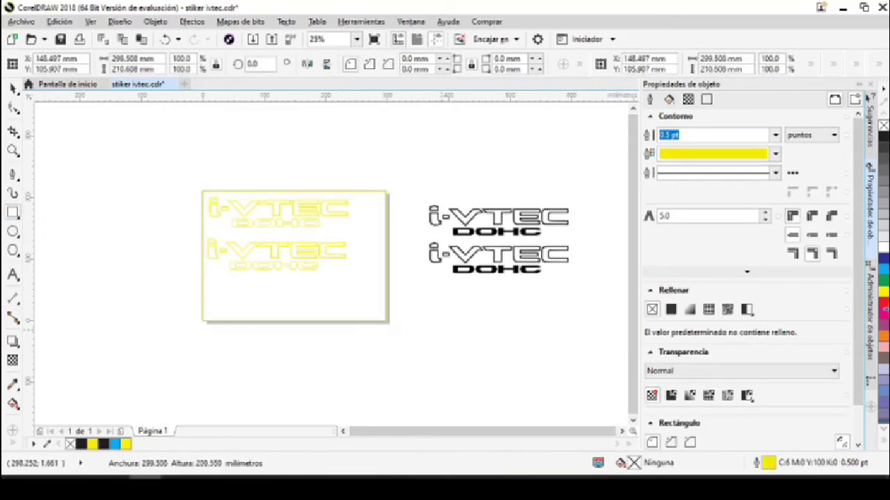
click(884, 279)
click(883, 196)
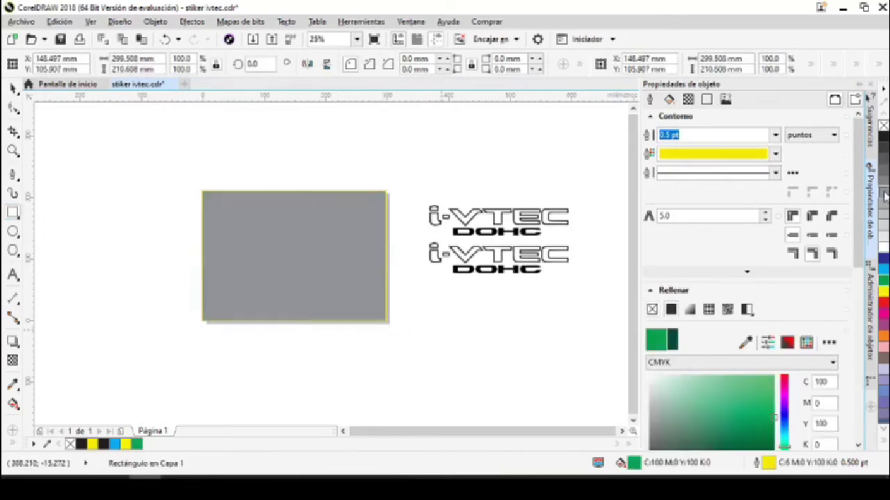
Step: Remove the gray rectangle's outline and send it to the back of the page
right_click(313, 264)
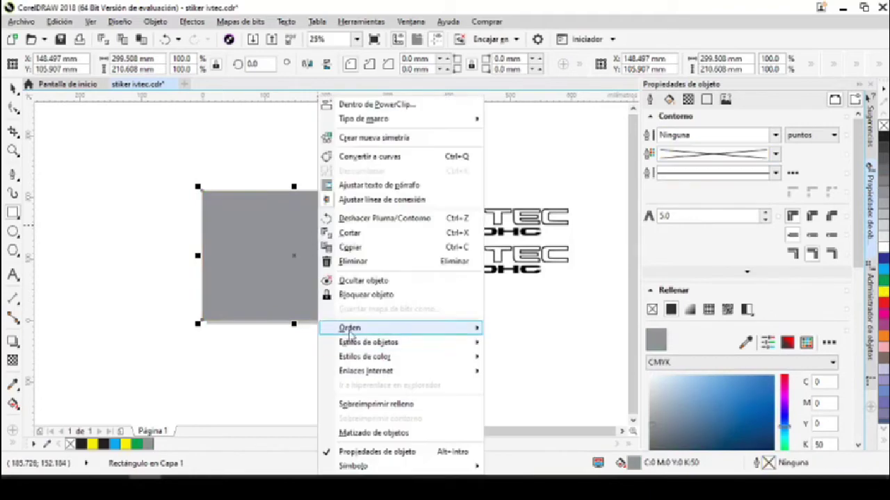
click(547, 347)
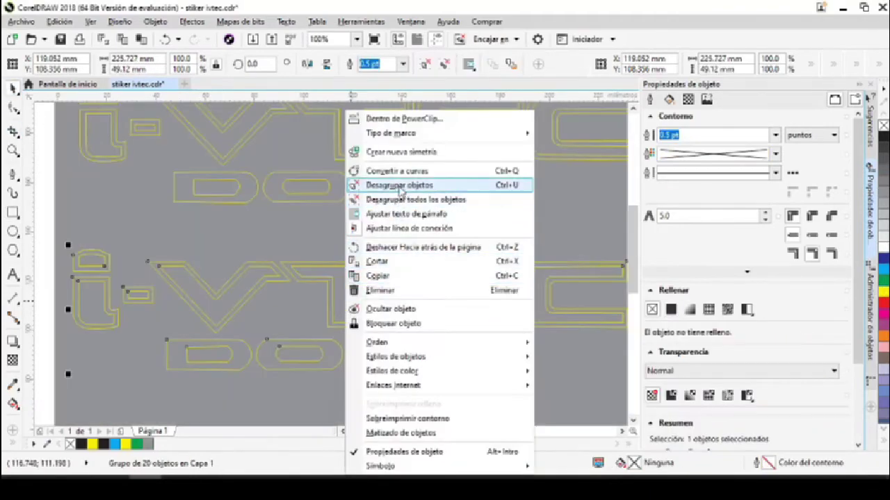
Step: Ungroup the lower copy of the logo and deselect its curves
click(399, 187)
scroll(319, 248, down, 1)
click(137, 275)
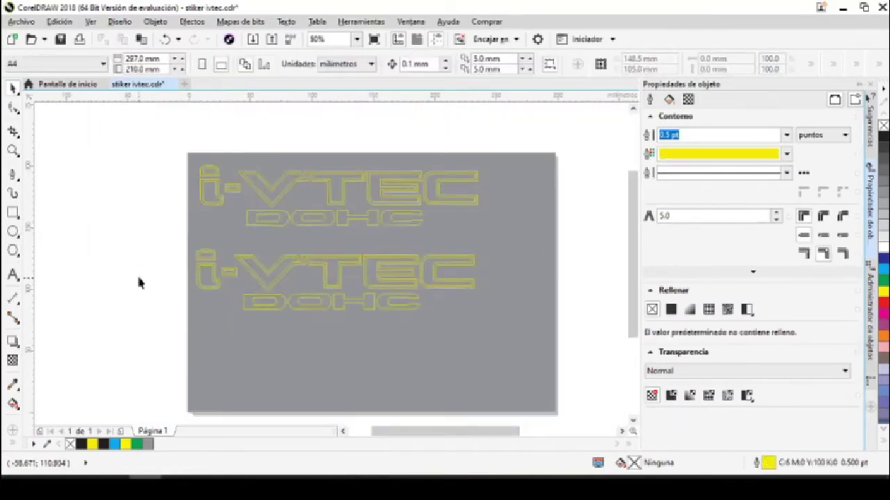
Step: Delete the inner contours of the i's dot and stem, the hyphen and the V in the lower logo copy
scroll(203, 256, up, 1)
click(205, 256)
scroll(205, 256, up, 2)
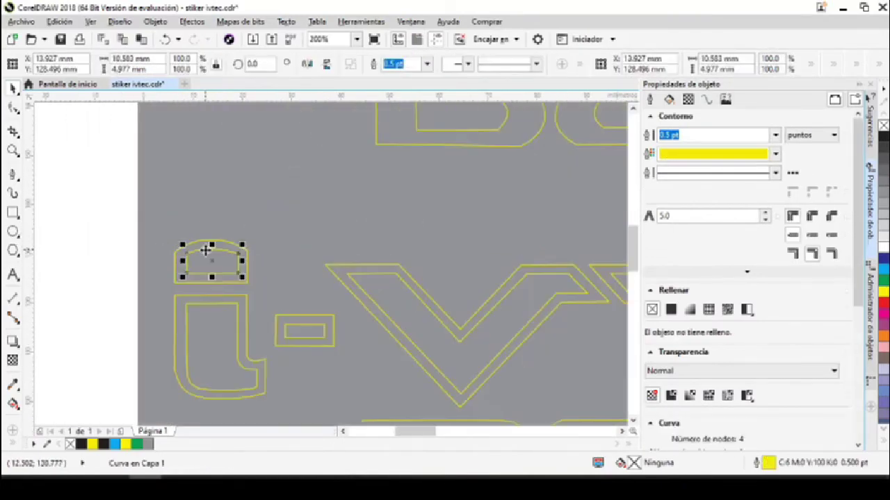
click(258, 327)
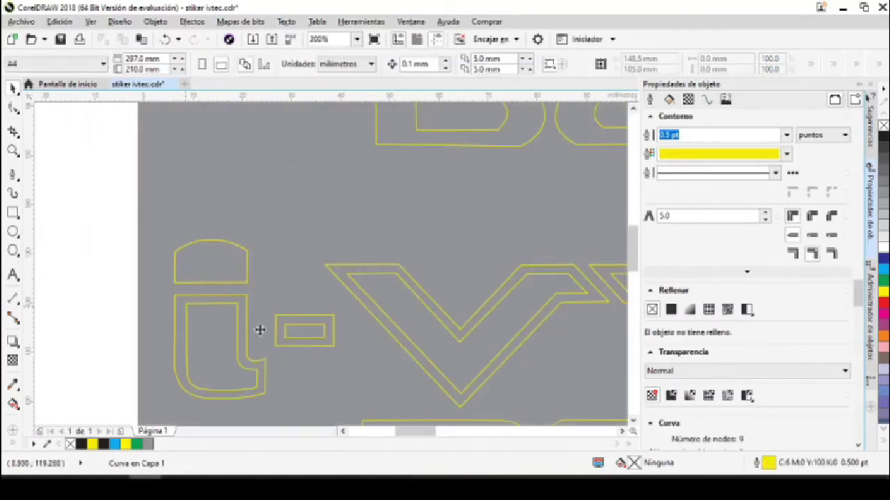
click(309, 330)
click(349, 282)
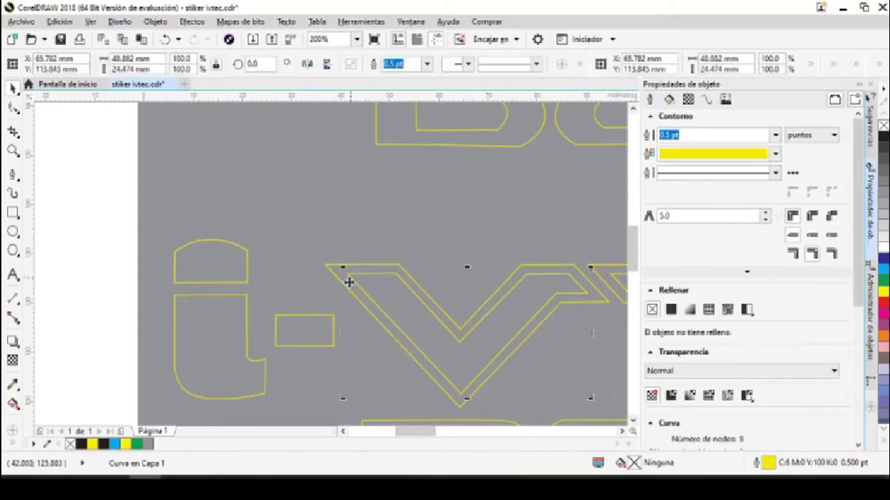
click(270, 327)
Step: Delete the inner contours of the T, E and C of VTEC in the lower logo copy
scroll(274, 327, down, 2)
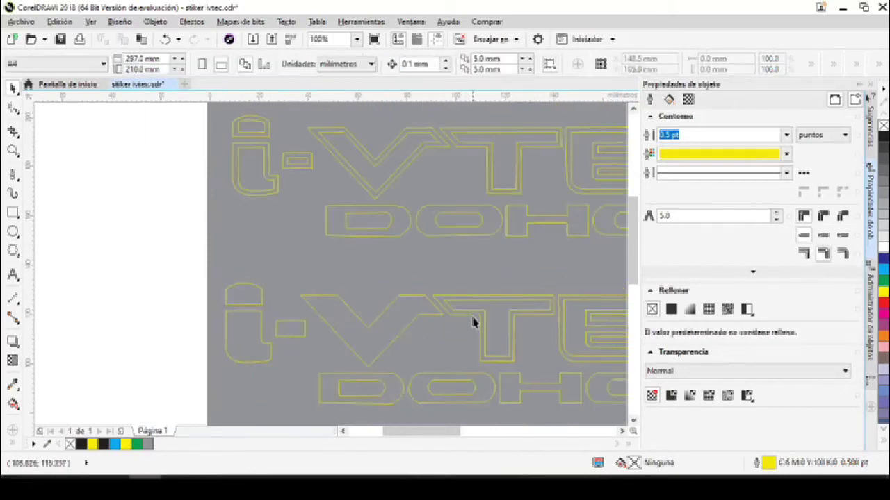
click(469, 315)
key(Delete)
scroll(514, 303, up, 2)
click(378, 318)
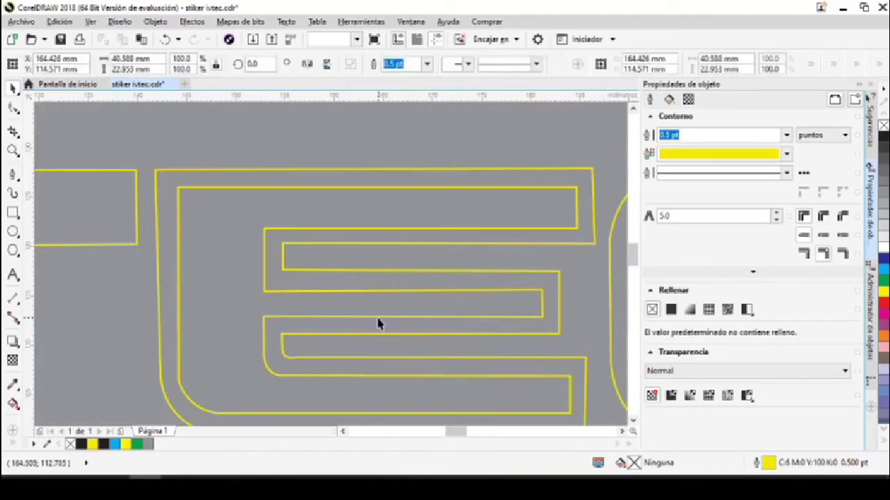
key(Delete)
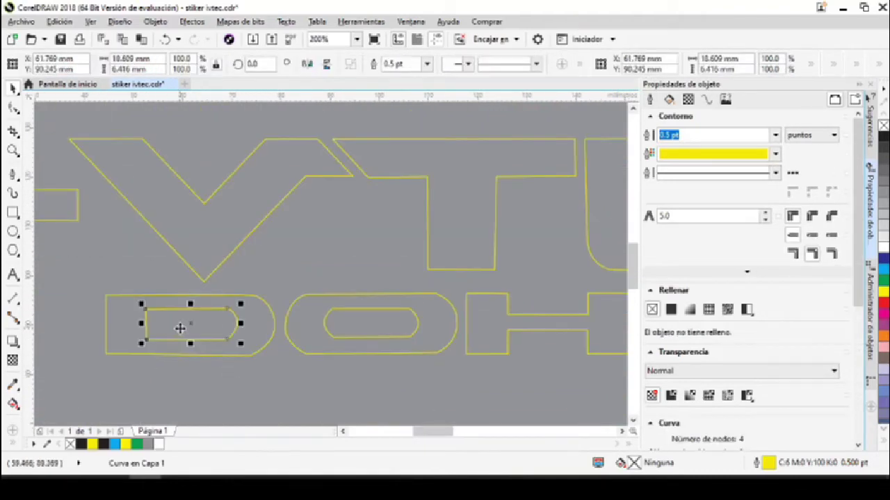
Step: Fill the lower D's inner shape white without an outline and its outer shape 30% black gray
scroll(180, 328, down, 1)
scroll(145, 339, up, 1)
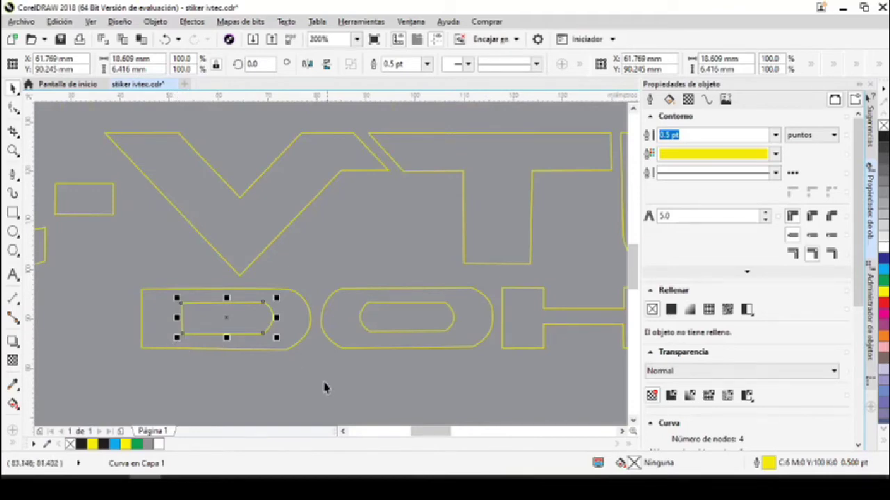
scroll(322, 364, down, 1)
scroll(322, 358, up, 1)
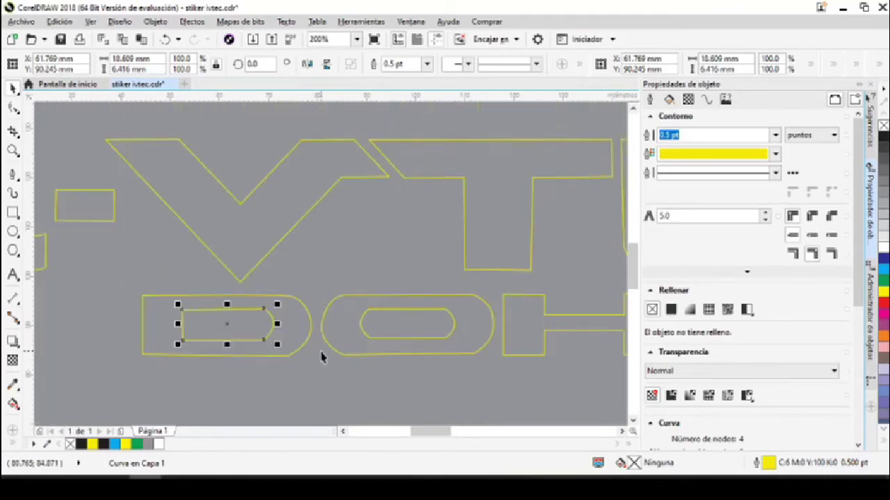
click(884, 247)
click(149, 308)
click(301, 320)
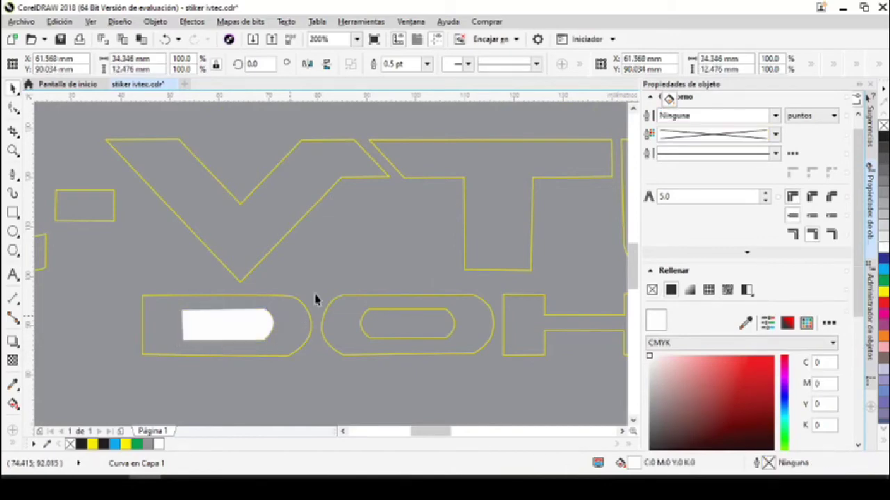
click(315, 300)
click(882, 215)
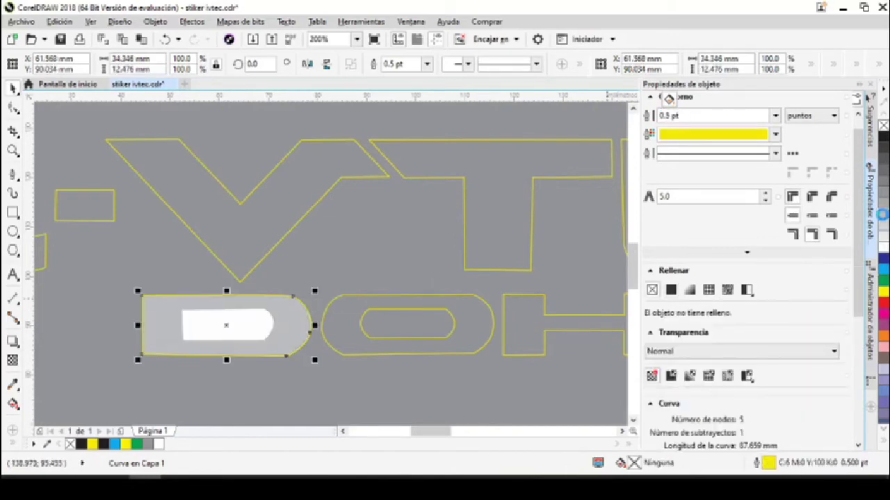
Step: Trim the white inner shape out of the lower D's gray outer shape and delete the white piece
click(208, 326)
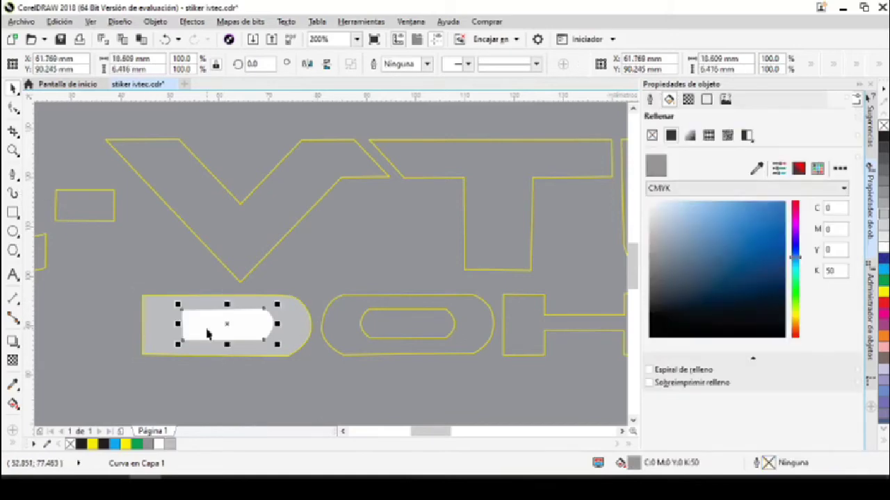
shift+click(164, 325)
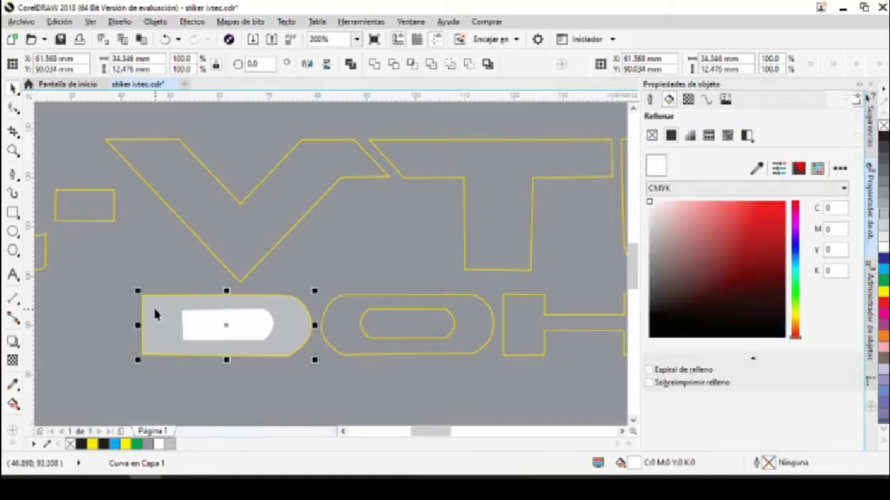
click(394, 65)
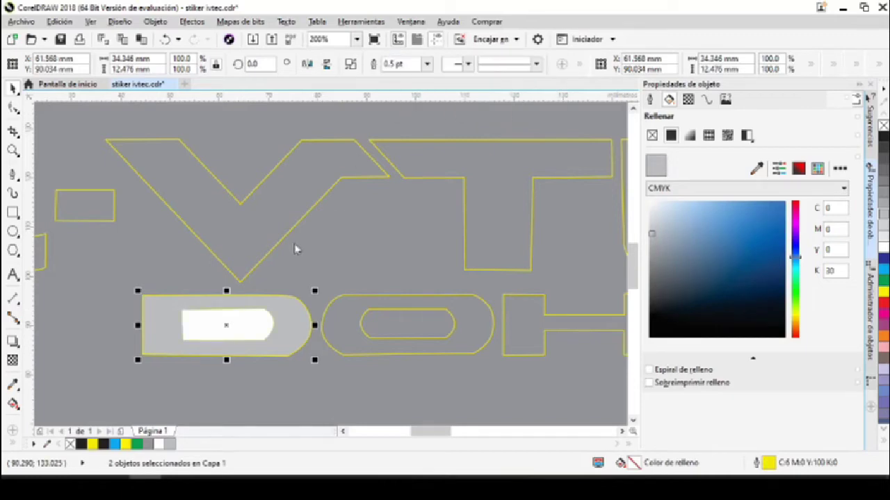
click(238, 321)
key(Delete)
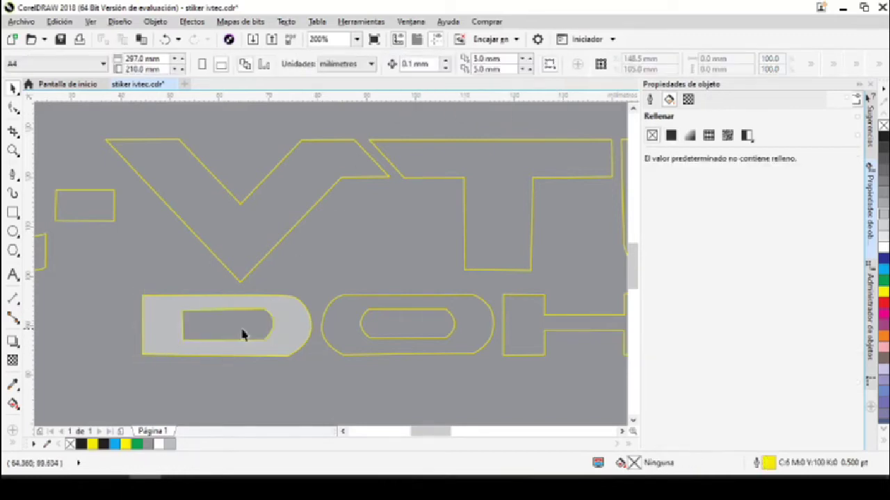
Step: Remove the lower D's gray fill and cut the O's inner shape out of its outer contour
click(292, 332)
click(883, 126)
click(356, 331)
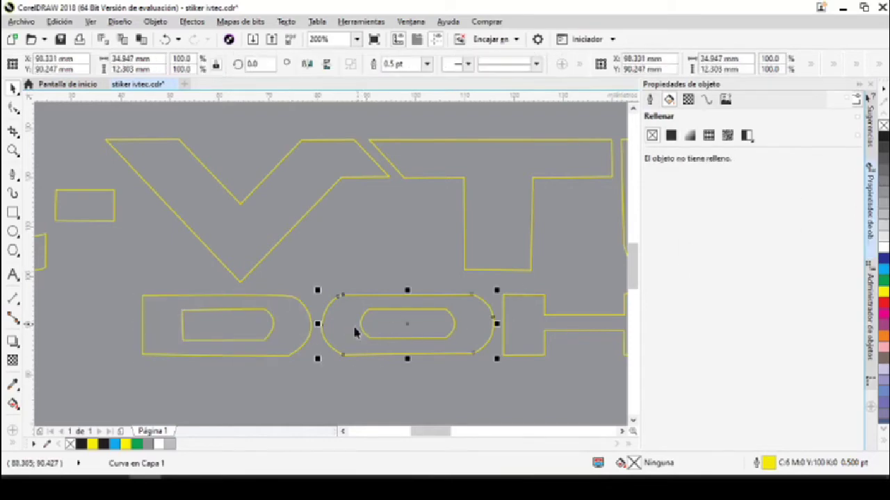
click(339, 380)
Step: Group all curves of the lower logo copy and fill the group white
scroll(339, 380, down, 2)
scroll(340, 380, up, 1)
scroll(339, 380, down, 1)
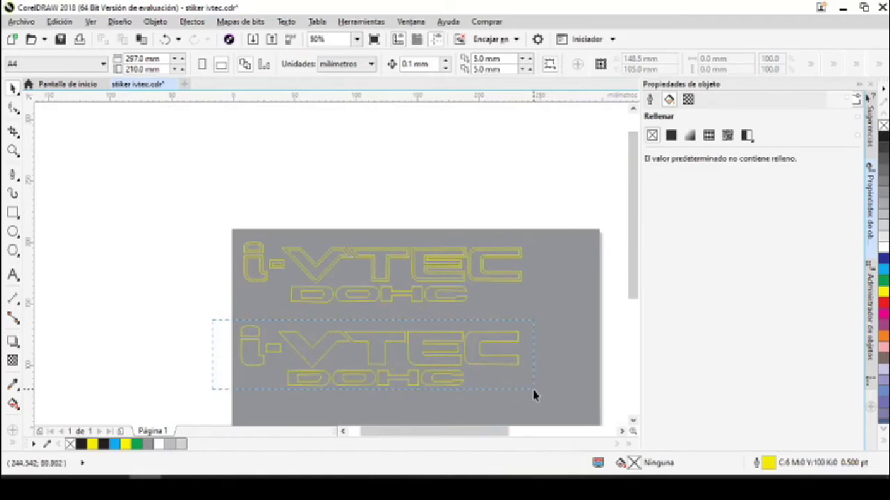
drag(539, 400, 539, 401)
right_click(421, 355)
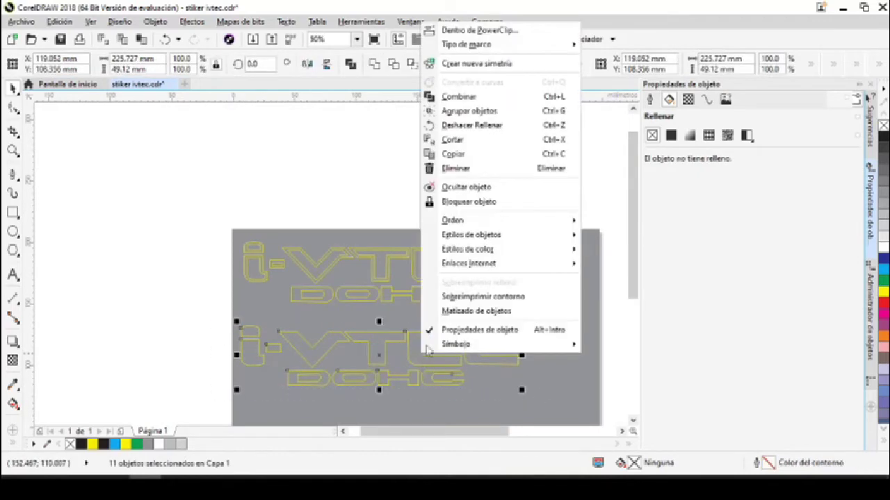
click(470, 111)
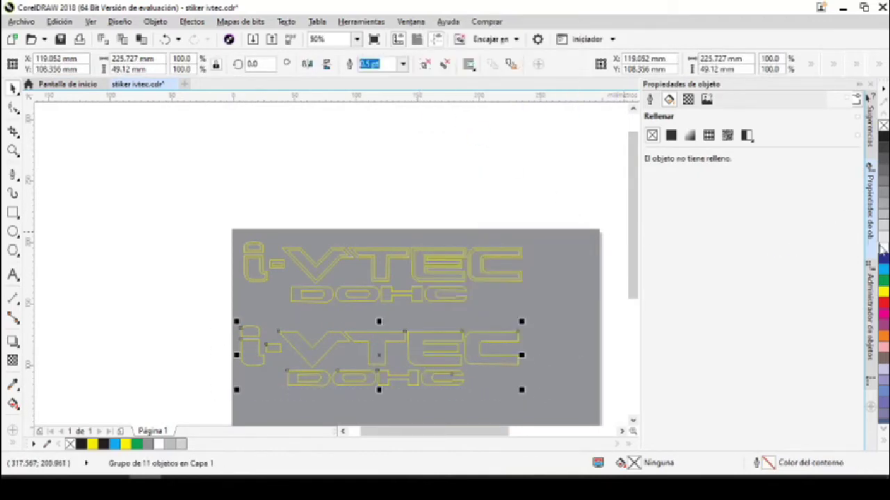
click(884, 246)
click(172, 349)
Step: Remove the yellow outline from the white lower logo group and deselect it
scroll(383, 403, up, 1)
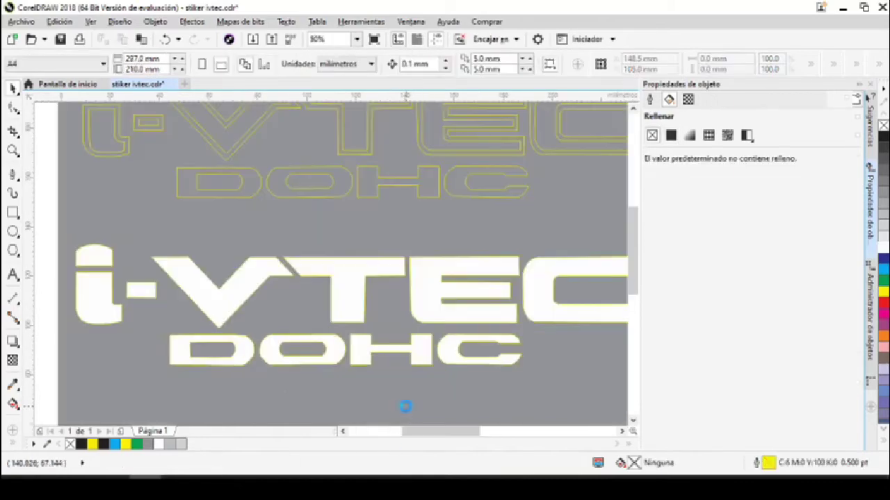
click(481, 348)
scroll(145, 328, down, 2)
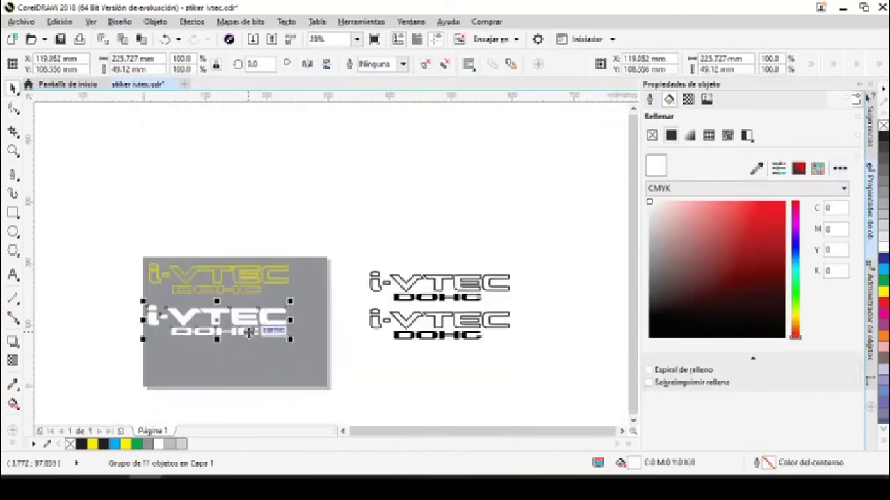
scroll(191, 350, up, 2)
click(164, 332)
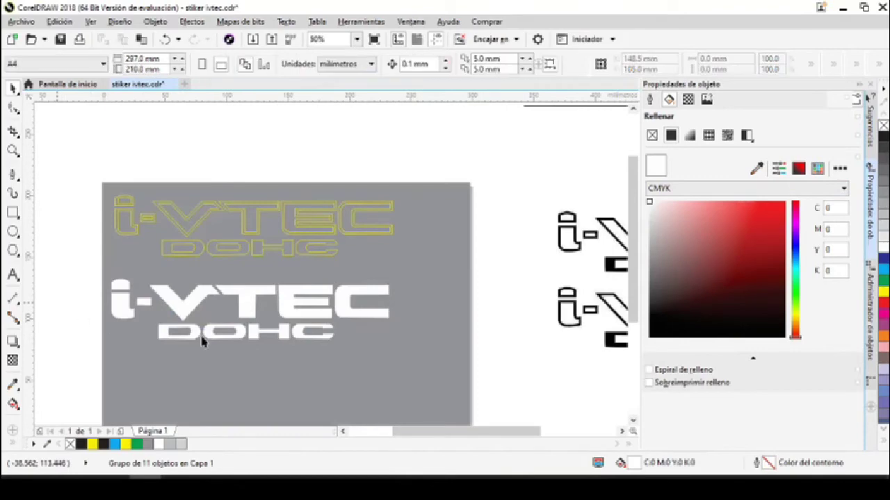
Step: Fill the upper logo's outer shapes white and its inner shapes 50% black gray, without outlines
scroll(130, 309, up, 2)
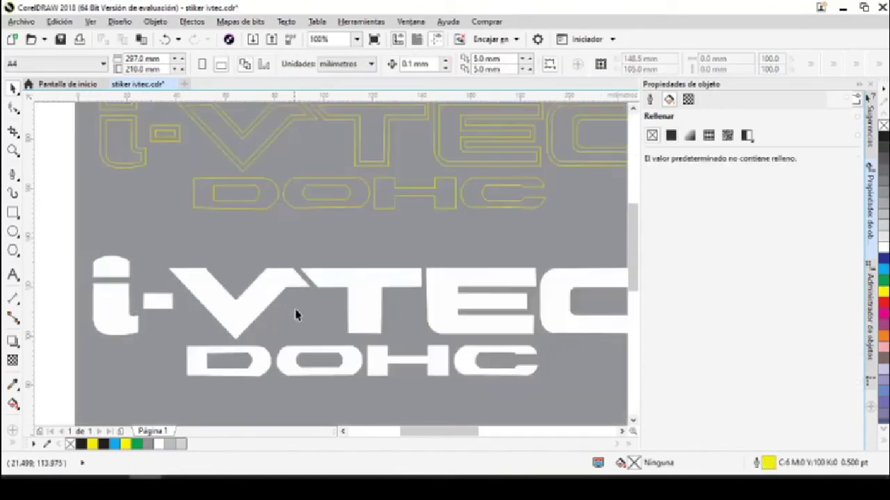
scroll(279, 337, down, 2)
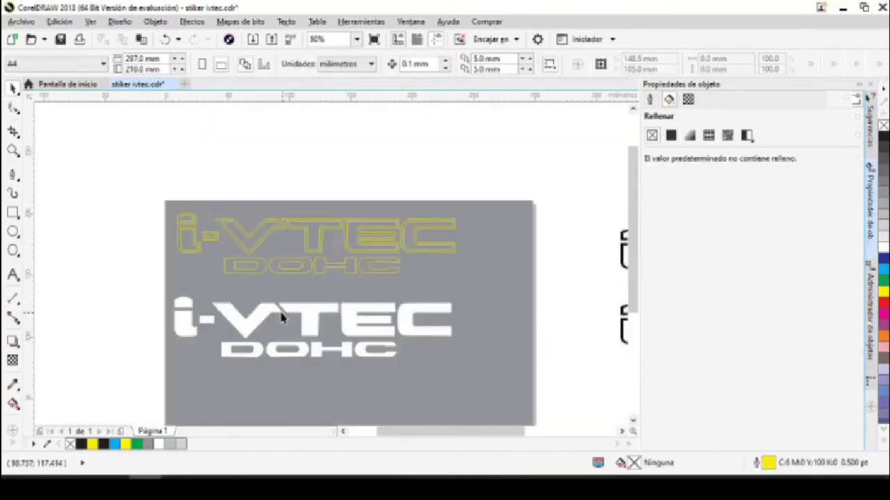
scroll(286, 221, up, 2)
scroll(351, 248, down, 2)
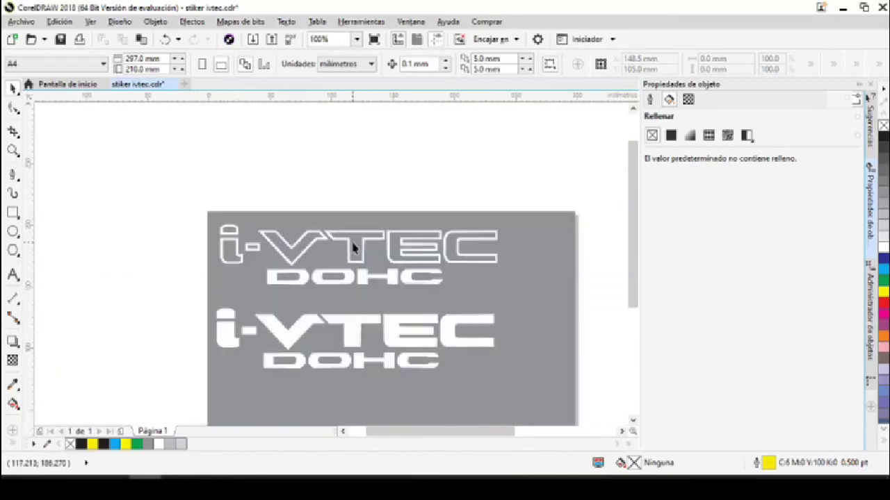
scroll(399, 244, up, 2)
scroll(214, 261, down, 2)
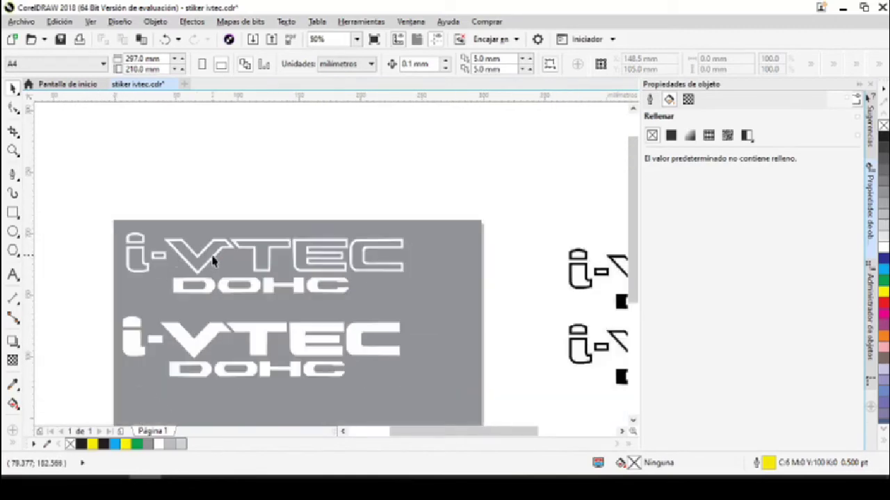
Step: Ungroup the upper logo into its separate curves
scroll(139, 243, up, 2)
click(123, 238)
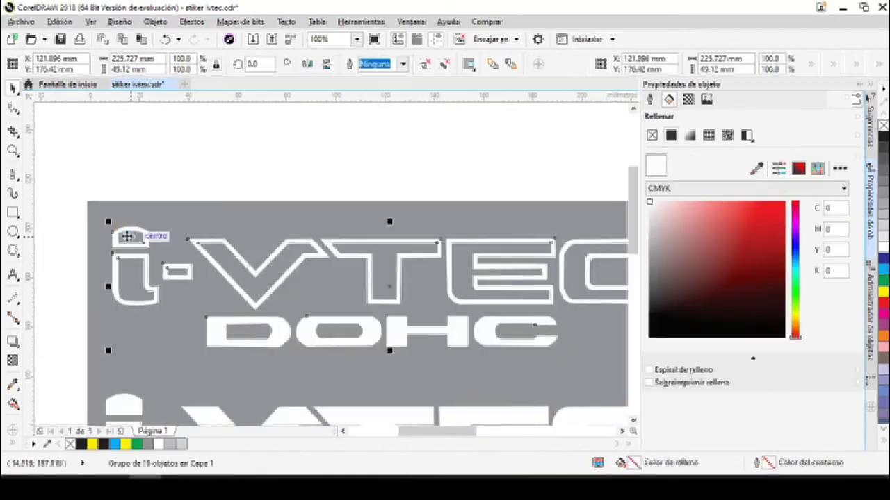
right_click(123, 236)
click(209, 185)
Step: Try moving the gray inner shape away from the upper i's dot, and undo the move
scroll(123, 225, up, 2)
click(123, 225)
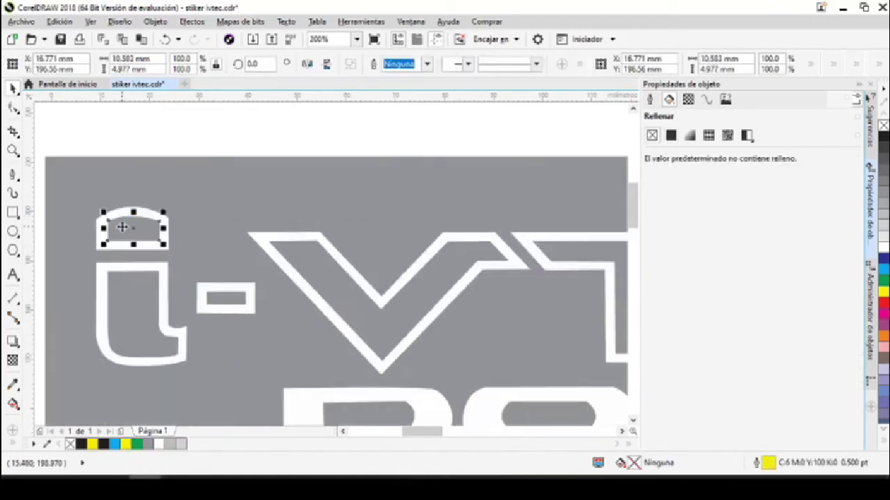
drag(123, 243, 167, 242)
key(ctrl+z)
key(ctrl+z)
Step: Try moving the D of the upper DOHC out of its word, and undo the move
scroll(89, 119, down, 1)
click(195, 285)
click(194, 278)
drag(193, 272, 177, 291)
key(ctrl+z)
key(ctrl+z)
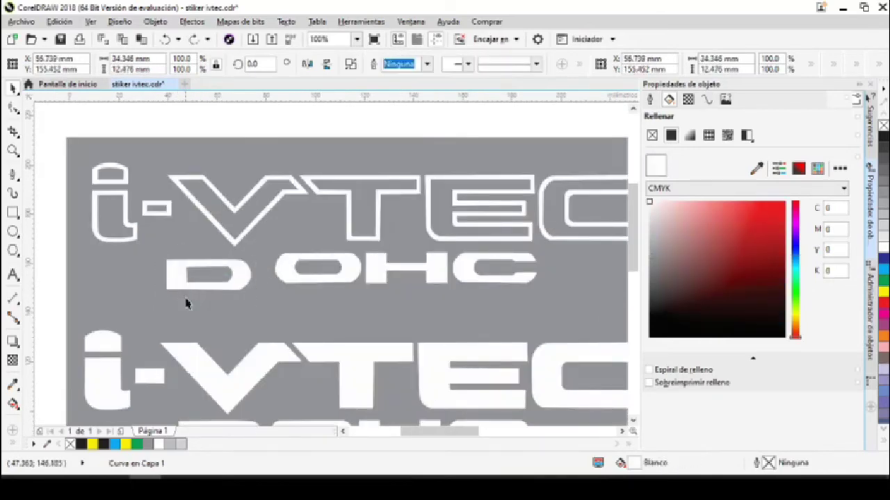
click(218, 281)
click(218, 280)
click(59, 278)
Step: Cut the gray inner shape out of the white dot of the upper i
scroll(100, 164, up, 4)
click(110, 208)
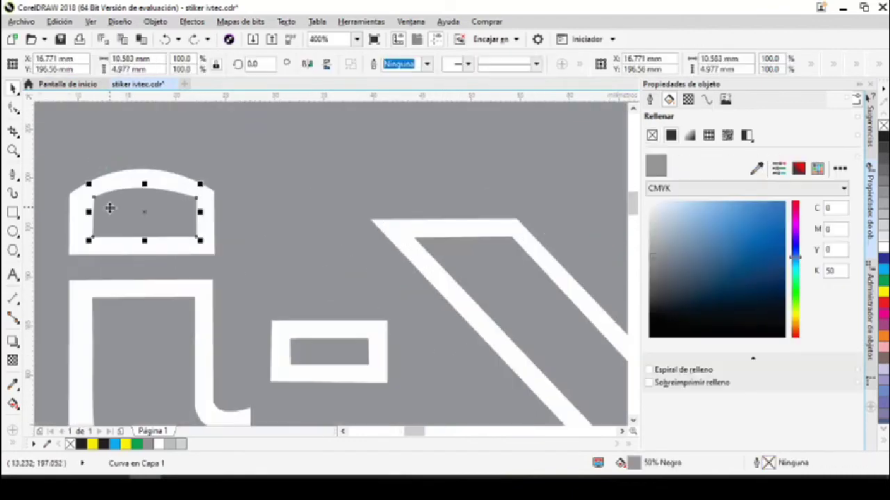
shift+click(76, 203)
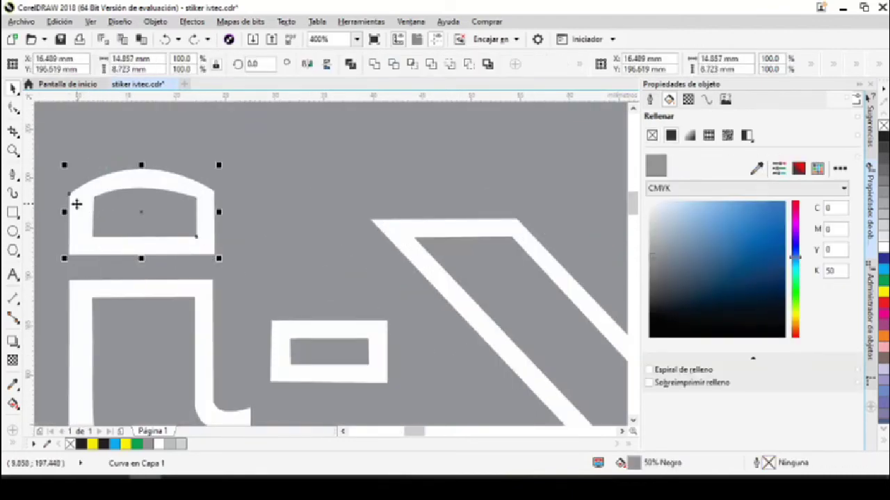
key(ctrl+l)
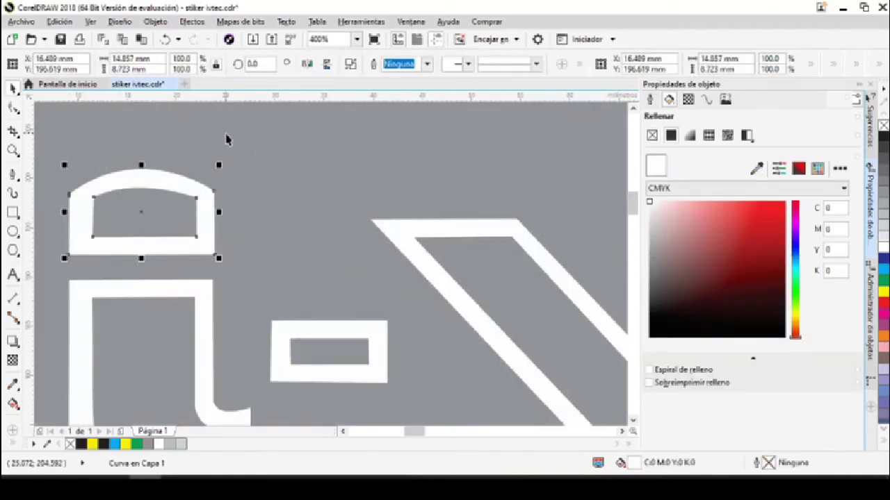
click(226, 139)
key(Escape)
Step: Trim the gray inner shapes out of the white i stem and the white hyphen in the upper logo
scroll(182, 206, down, 1)
scroll(183, 210, down, 2)
scroll(169, 243, up, 2)
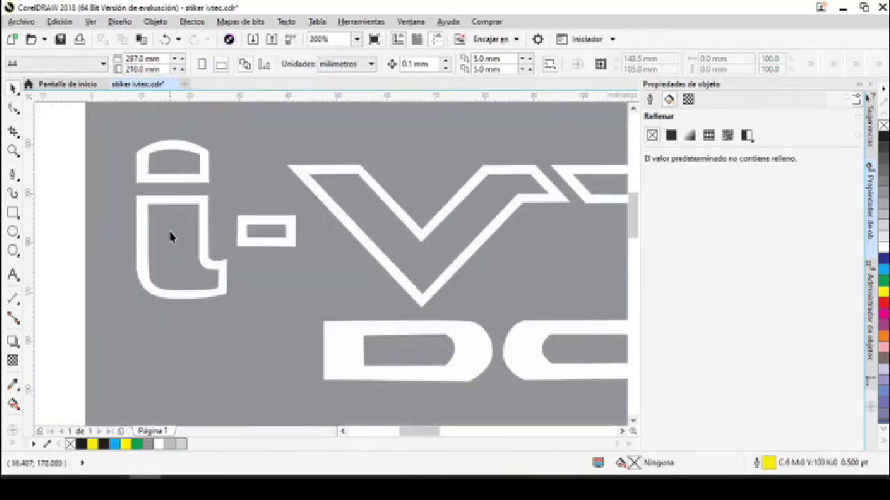
click(171, 216)
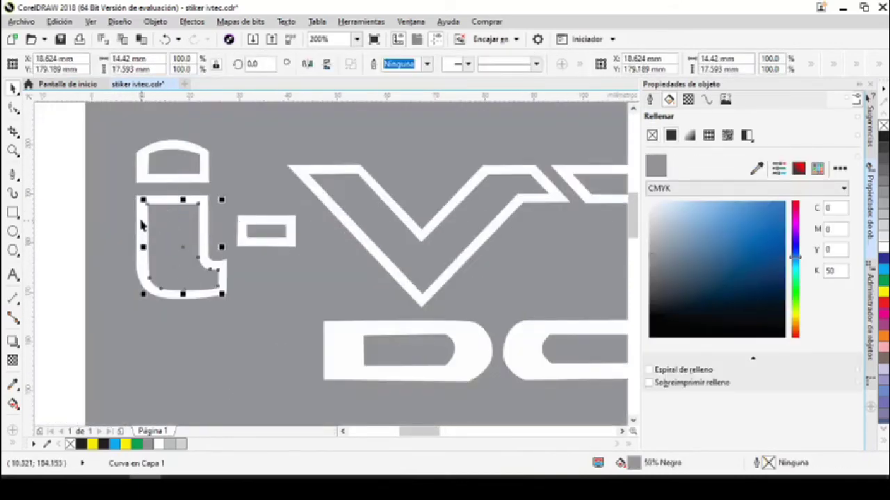
shift+click(139, 206)
key(Escape)
scroll(272, 235, up, 2)
click(278, 252)
shift+click(336, 208)
click(393, 64)
Step: Trim the gray inner shapes out of the white V and T in the upper logo
click(229, 243)
scroll(330, 302, down, 1)
shift+click(344, 300)
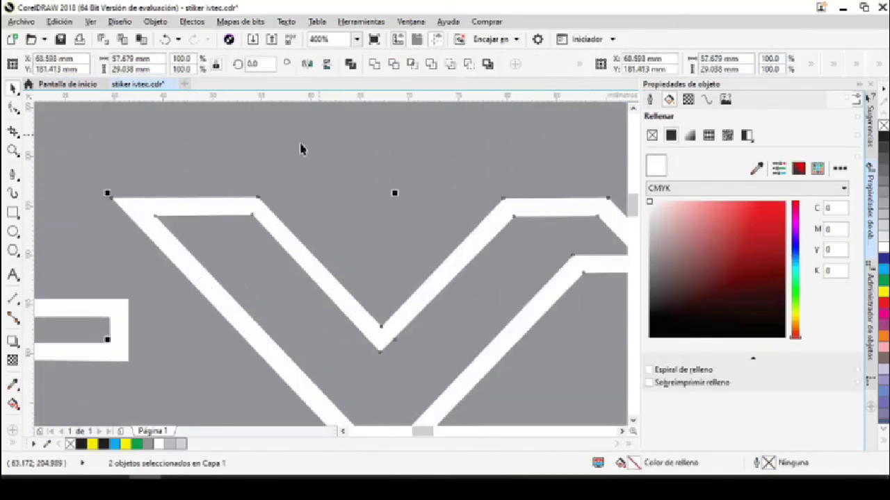
click(394, 64)
scroll(105, 236, down, 2)
scroll(276, 238, up, 2)
click(276, 239)
shift+click(284, 207)
click(393, 64)
Step: Trim the gray inner shape out of the white E in the upper logo
scroll(305, 146, up, 1)
drag(440, 275, 445, 251)
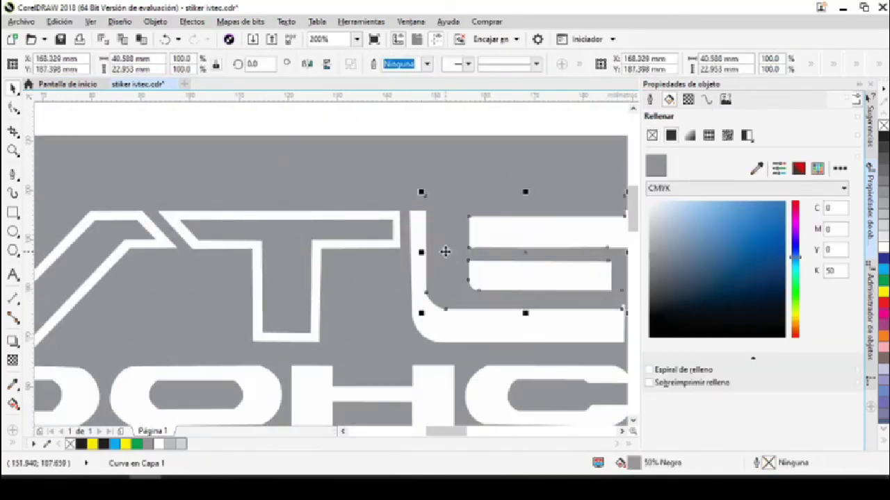
key(ctrl+z)
scroll(422, 224, up, 1)
shift+click(403, 212)
click(394, 64)
scroll(323, 177, down, 2)
click(357, 159)
Step: Trim the gray inner shape out of the white C of VTEC in the upper logo
scroll(478, 192, up, 1)
click(478, 191)
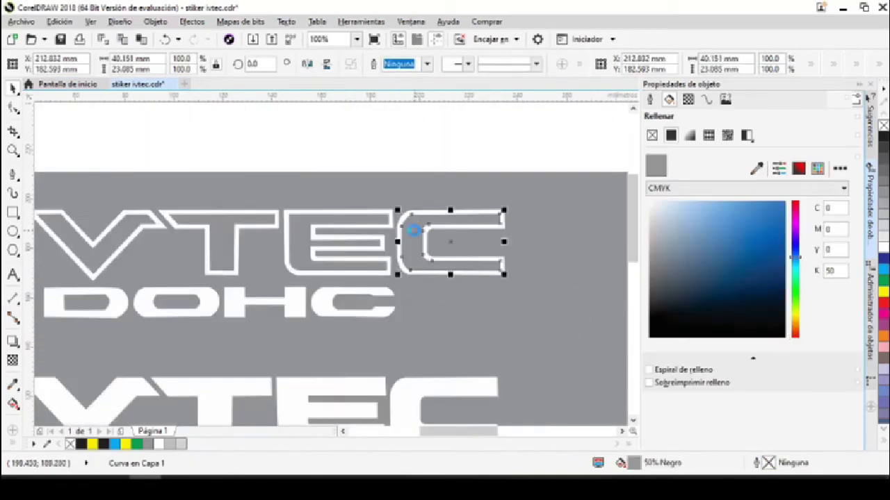
shift+click(425, 232)
click(393, 64)
drag(428, 242, 445, 271)
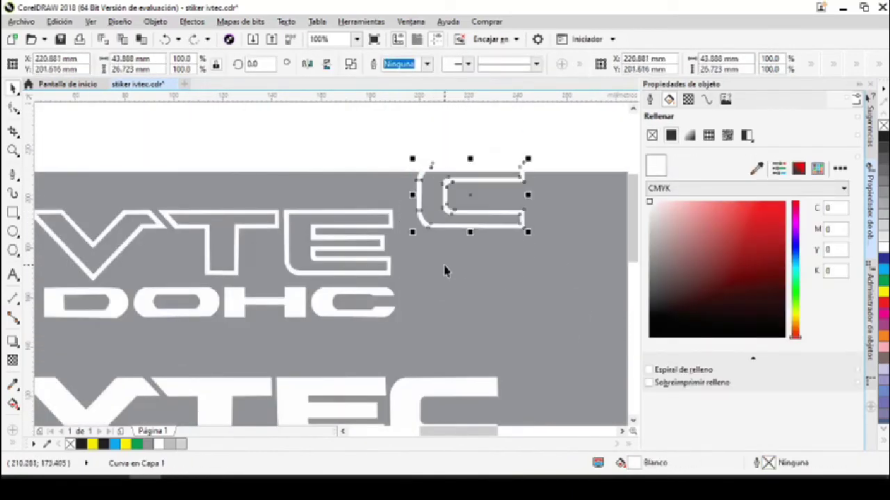
scroll(445, 271, down, 2)
Step: Group all the white objects of the upper i-VTEC DOHC logo
click(158, 234)
drag(486, 297, 495, 297)
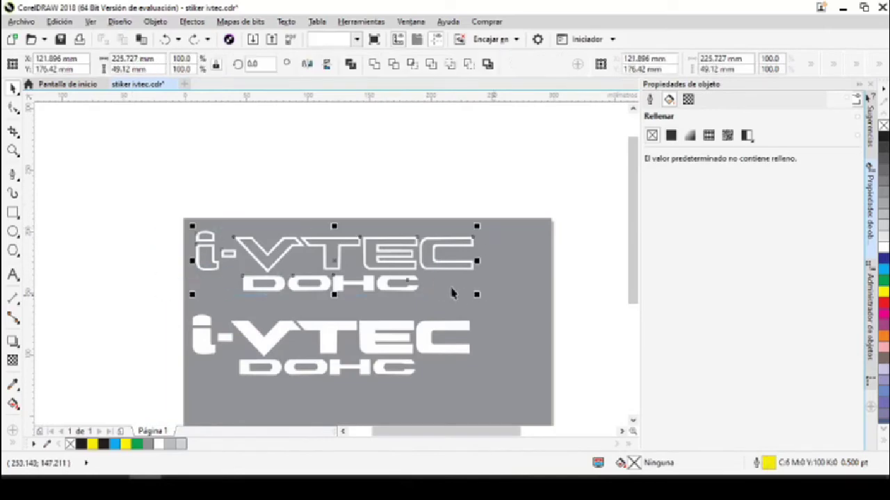
right_click(380, 262)
click(416, 233)
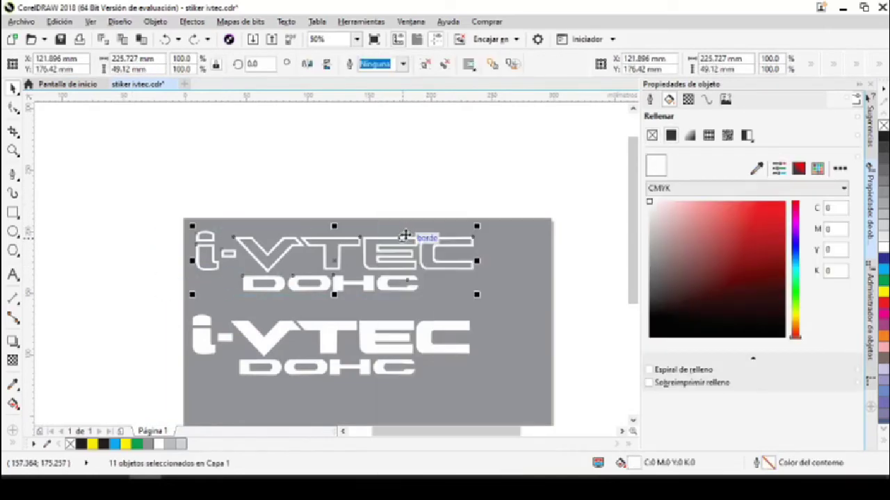
click(299, 172)
scroll(275, 236, down, 1)
scroll(310, 253, up, 1)
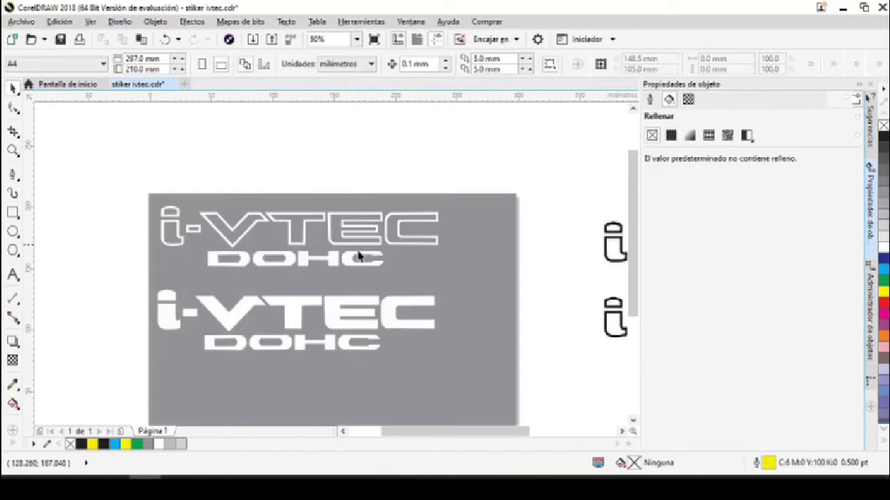
Step: Remove the fill from the grouped upper i-VTEC DOHC logo
click(197, 227)
scroll(197, 227, up, 2)
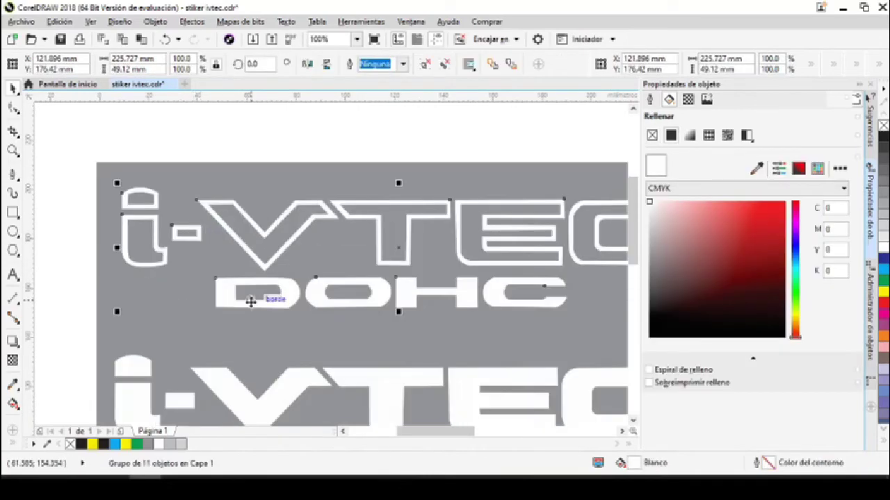
scroll(251, 301, down, 2)
scroll(259, 292, up, 1)
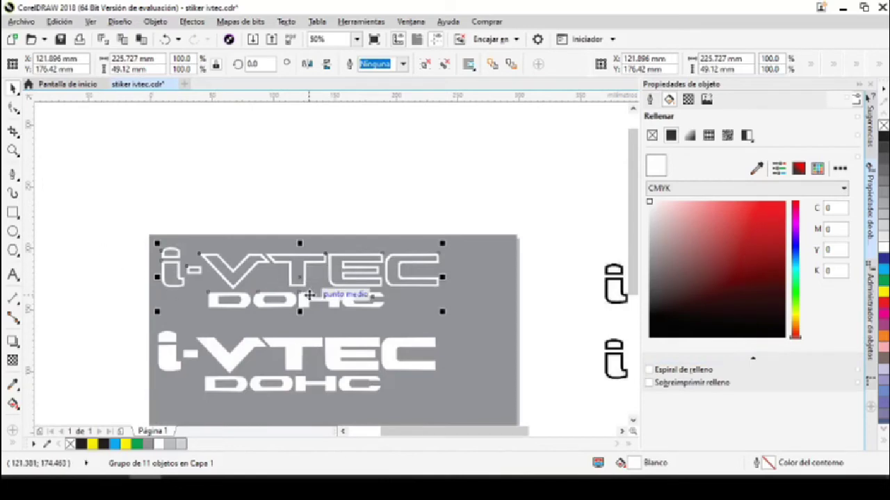
scroll(309, 292, up, 1)
scroll(242, 294, down, 1)
scroll(176, 268, up, 1)
click(68, 444)
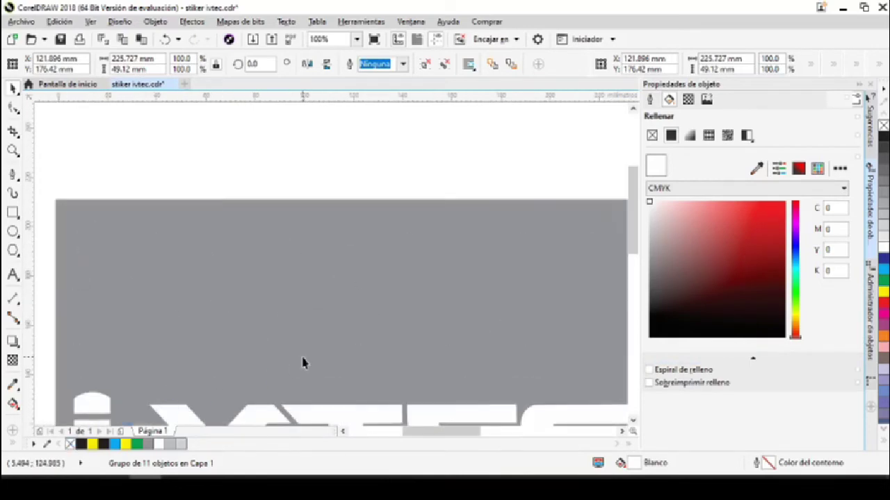
scroll(302, 362, down, 1)
scroll(296, 327, up, 1)
scroll(290, 282, down, 1)
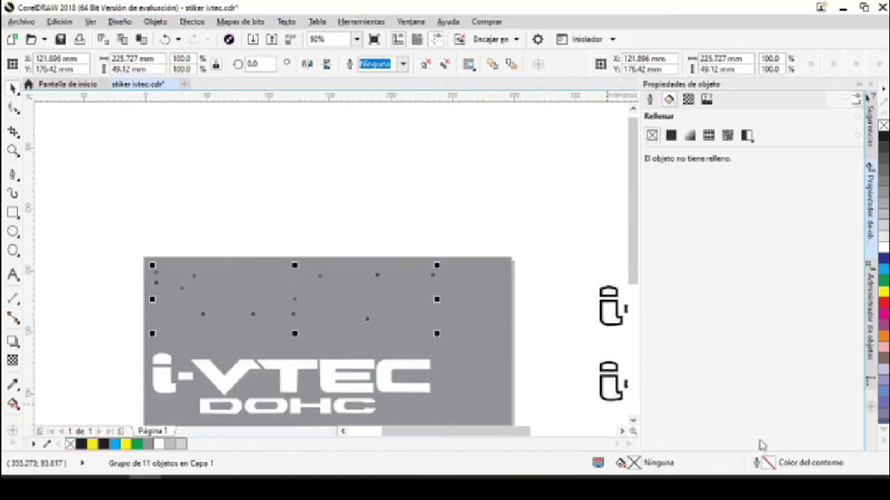
Step: Give the upper logo group a very thin red outline with C 0, M 100, Y 100, K 0
double_click(767, 462)
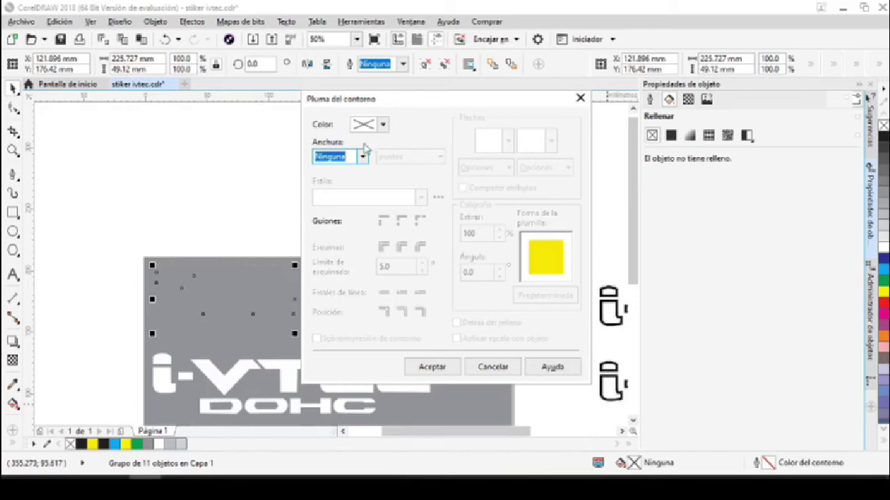
click(382, 125)
drag(426, 192, 440, 192)
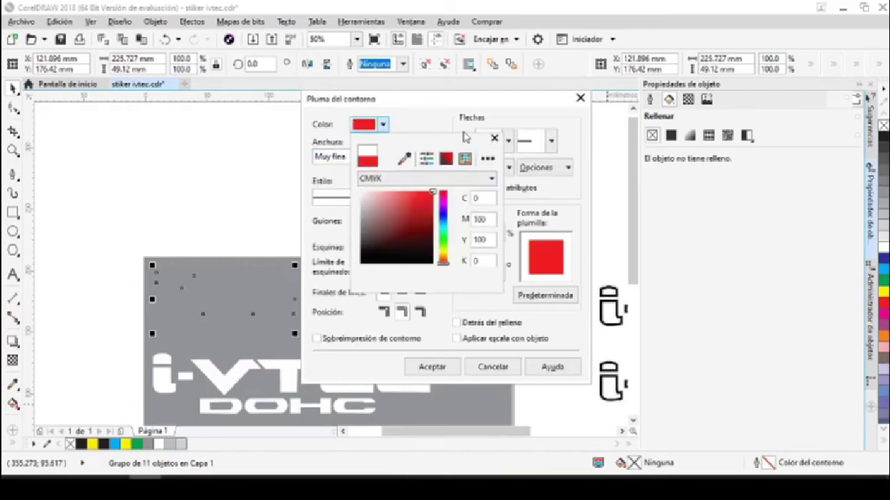
click(425, 116)
click(431, 367)
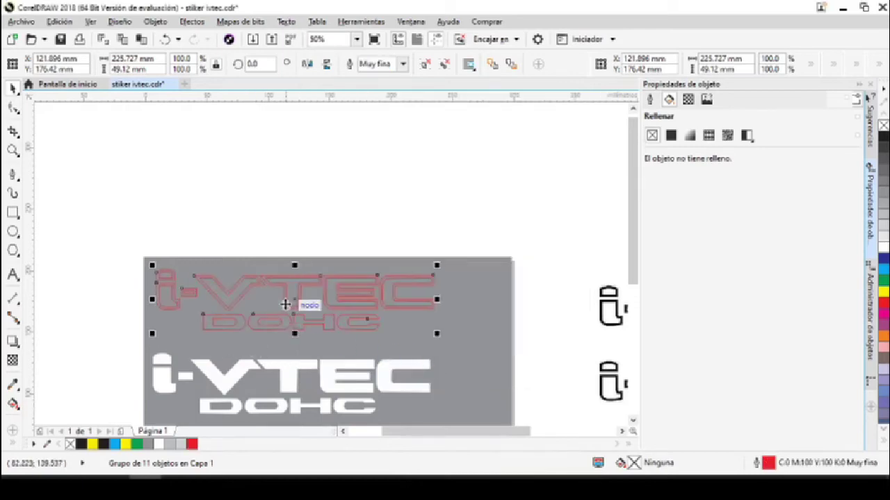
Step: Move the red outlined logo off the gray rectangle into the empty area above it
drag(290, 295, 285, 199)
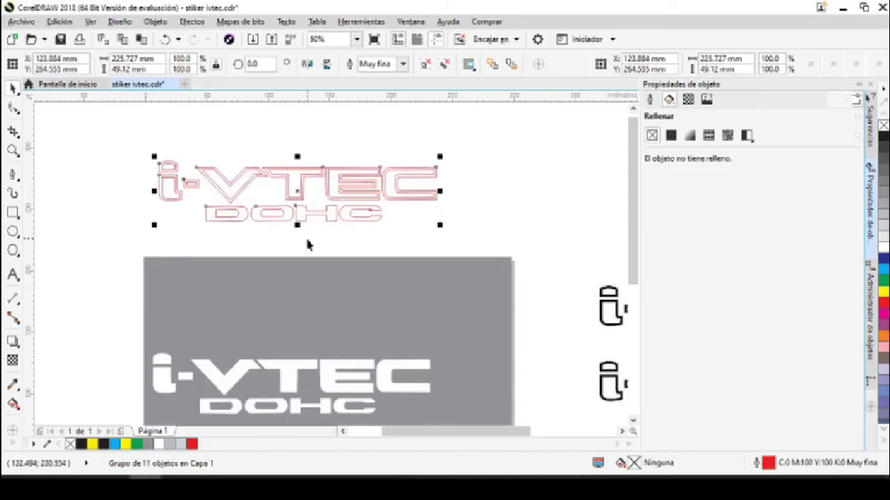
scroll(201, 174, up, 1)
scroll(395, 399, down, 2)
scroll(397, 401, up, 1)
Step: Remove the fill from the lower solid logo group and give it a very thin yellow outline
click(335, 327)
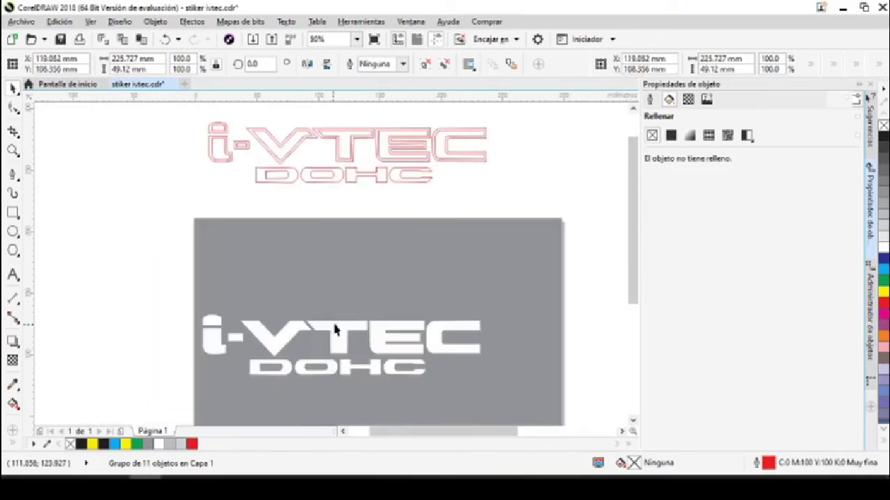
click(70, 444)
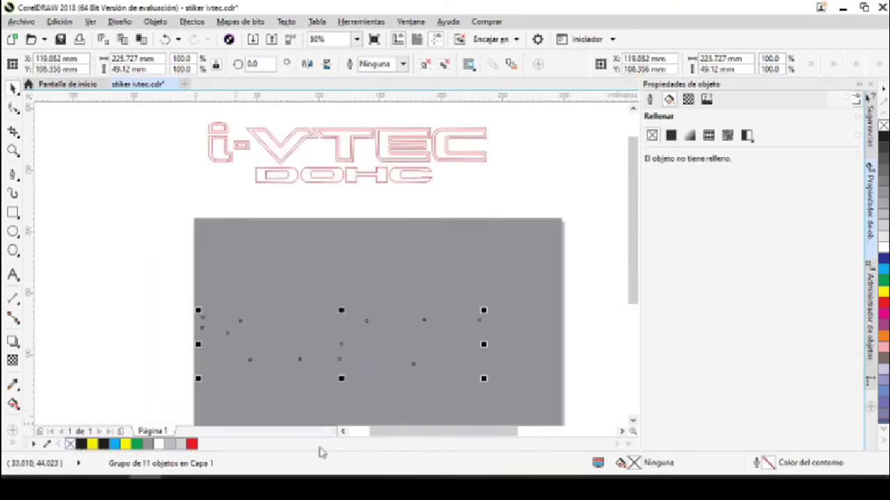
double_click(768, 465)
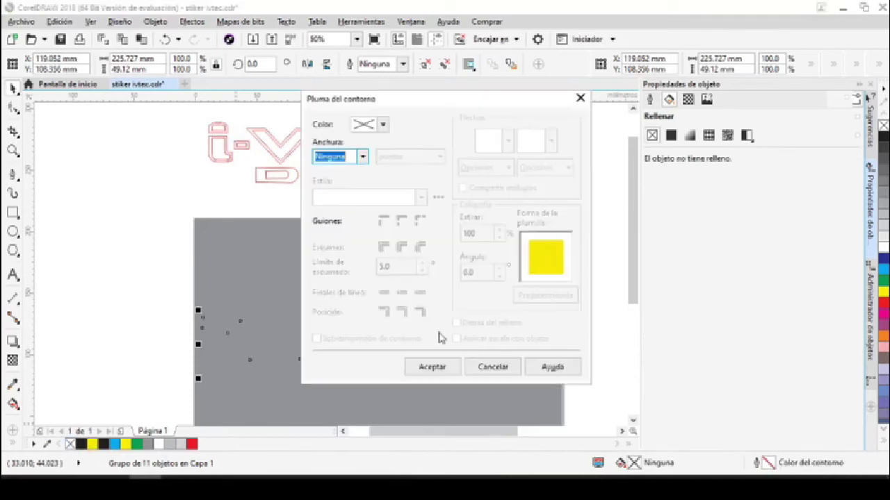
click(363, 157)
click(349, 172)
click(381, 125)
drag(422, 196, 432, 183)
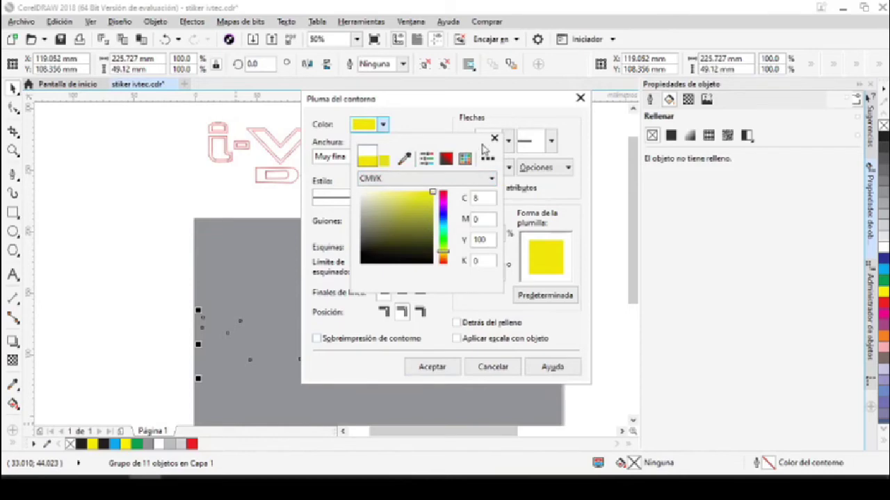
click(463, 120)
click(431, 367)
Step: Move the yellow outlined logo off the gray rectangle near the red one and select both logos
drag(340, 340, 167, 190)
scroll(167, 190, down, 1)
drag(243, 241, 339, 187)
click(481, 166)
drag(157, 192, 388, 299)
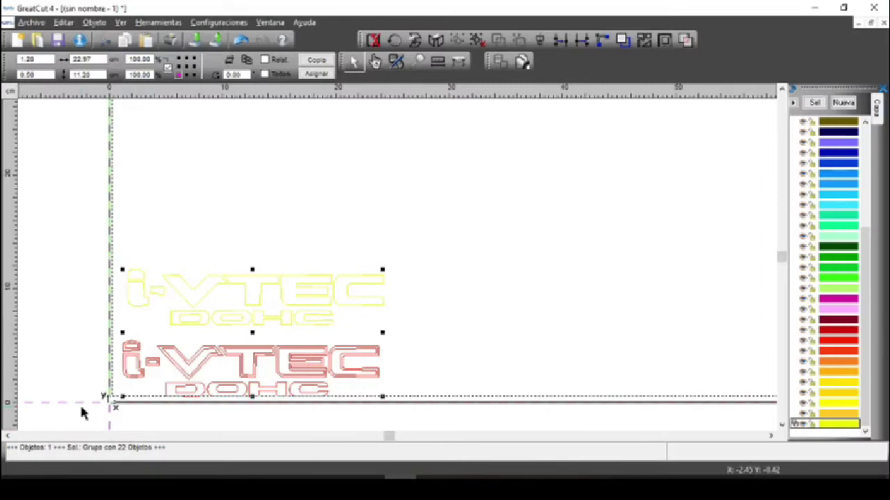
Step: In GreatCut, shift the group of both outlined logos slightly upward and rotate it to 270 degrees
scroll(84, 407, up, 2)
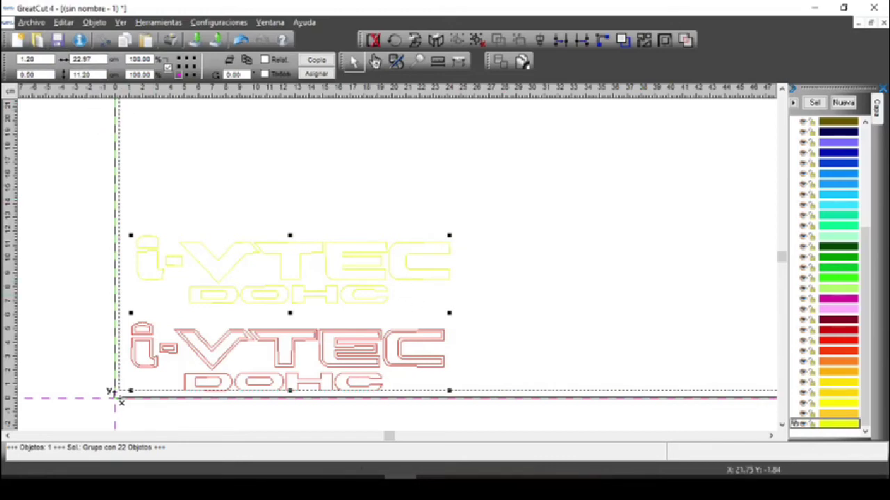
drag(287, 333, 287, 323)
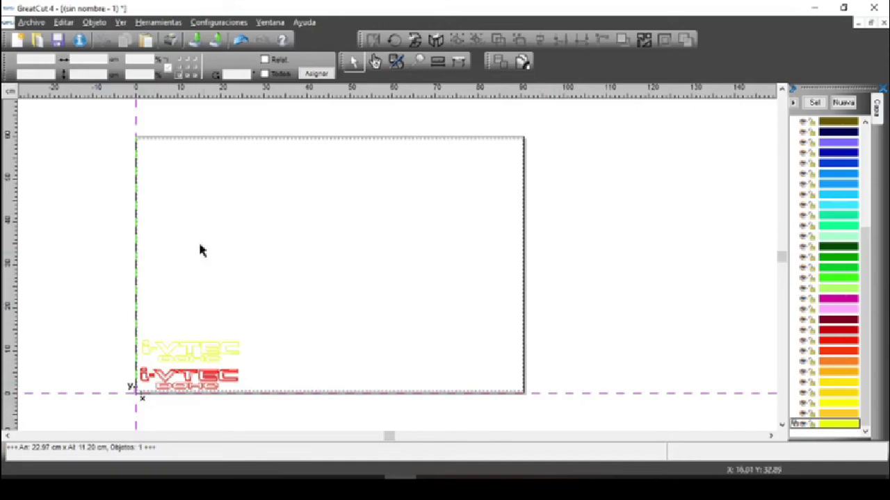
drag(126, 127, 182, 405)
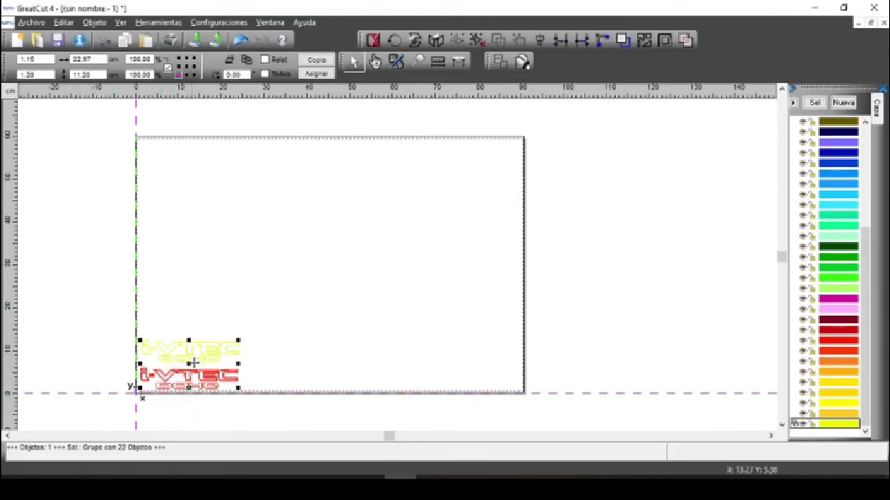
drag(245, 74, 217, 76)
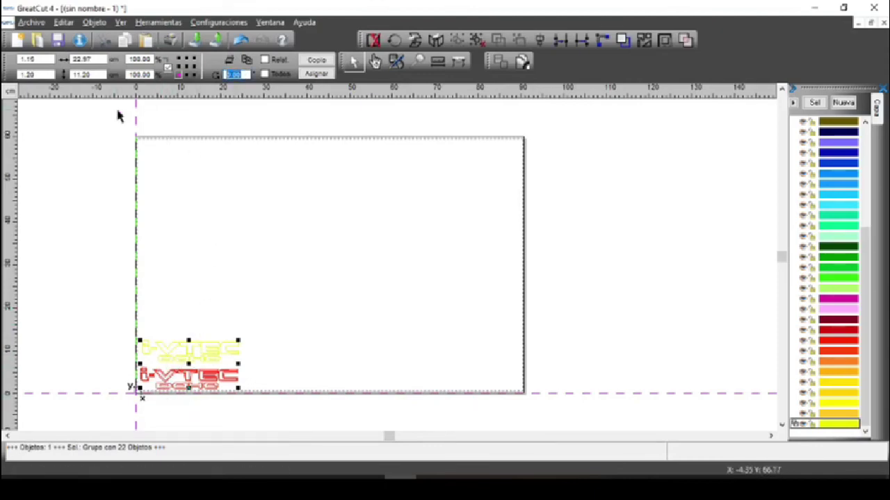
text(3)
text(70)
key(Return)
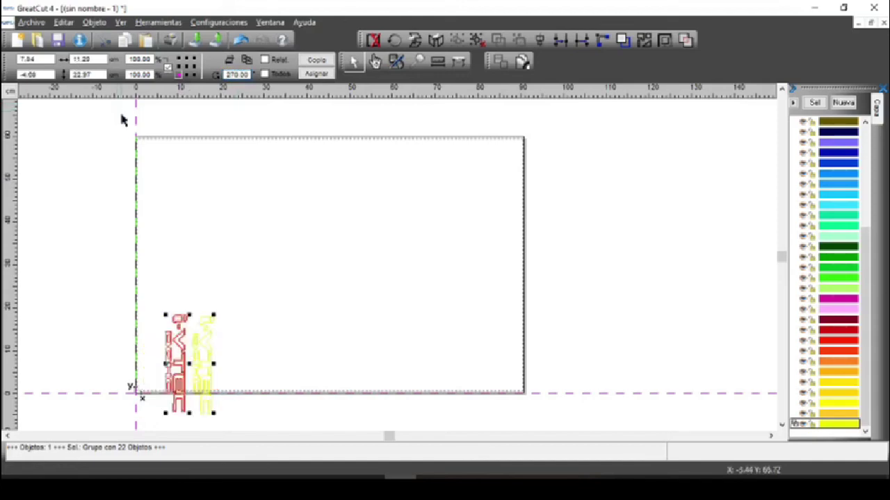
Step: Move the rotated logos into the sheet's lower-left corner and split them into separate red and yellow groups, with the yellow one set apart
drag(196, 369, 177, 345)
scroll(145, 427, up, 4)
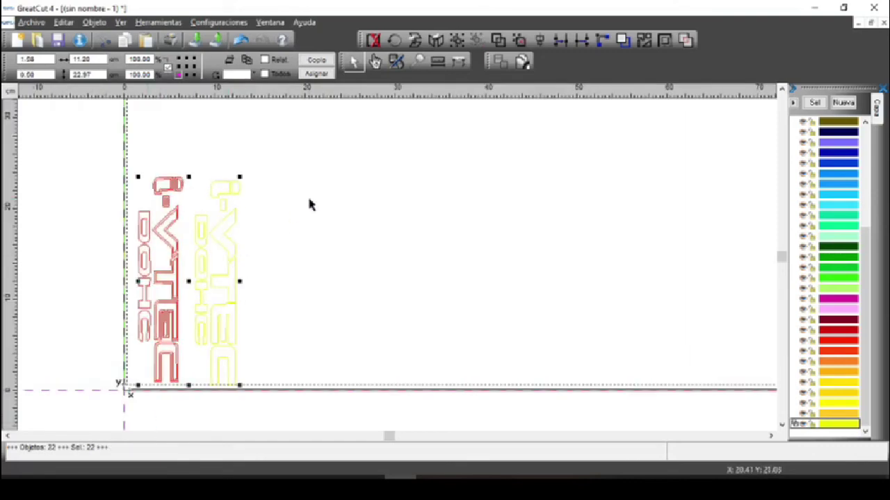
click(309, 202)
click(207, 287)
drag(278, 147, 192, 393)
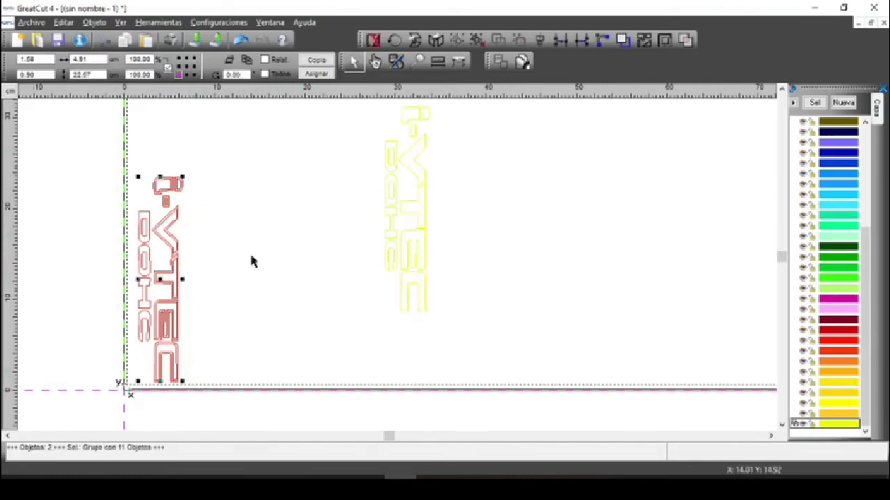
Step: Nudge the red logo group closer to the sheet origin, to X 0.60 cm and Y 0.70 cm
scroll(246, 272, down, 2)
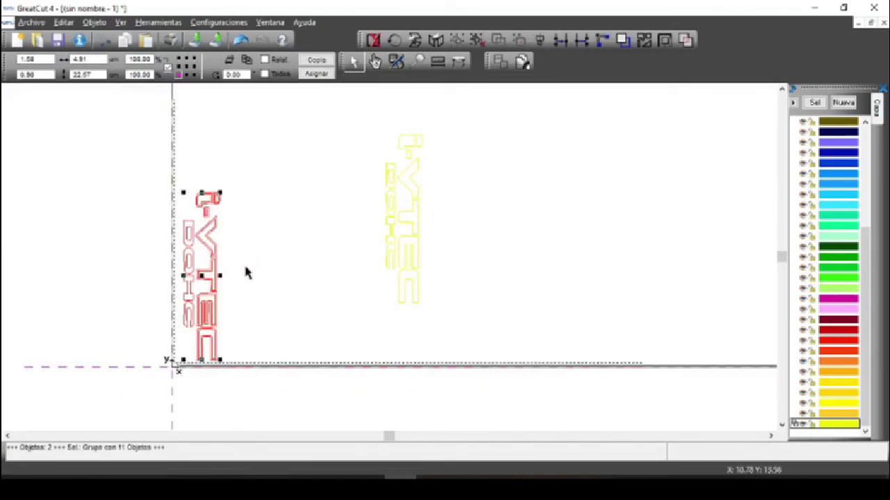
scroll(330, 216, down, 4)
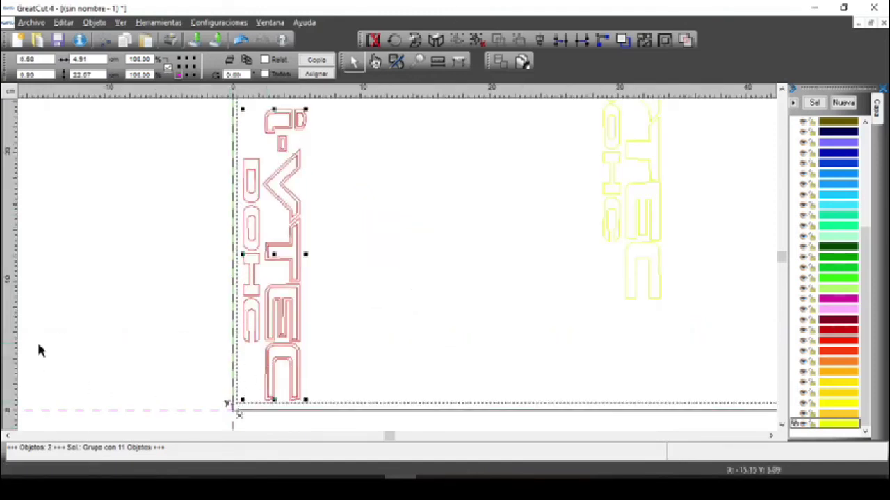
key(Left)
key(Left)
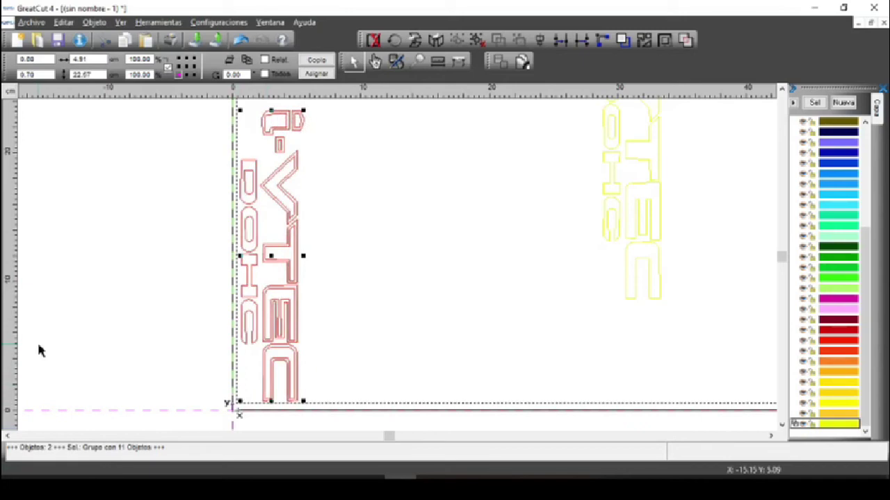
scroll(333, 205, down, 1)
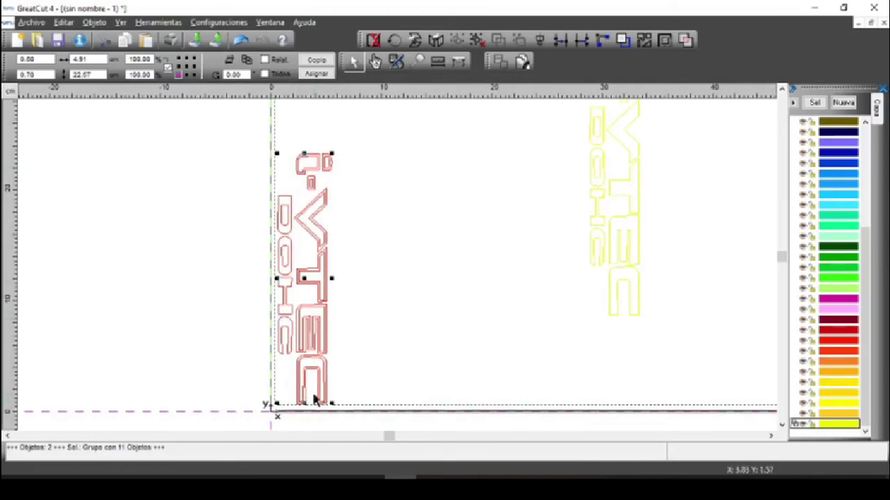
Step: Move the yellow logo group directly above the red one along the sheet's left edge
scroll(314, 397, down, 1)
drag(513, 113, 567, 300)
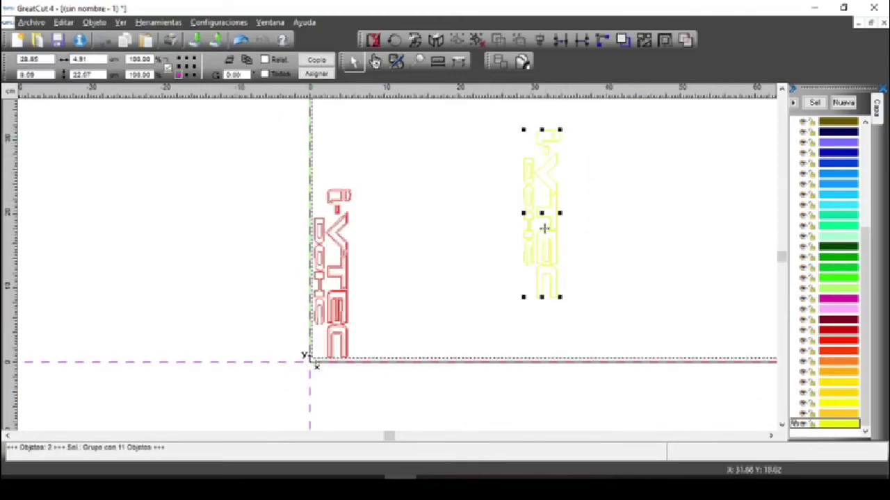
drag(551, 230, 362, 183)
scroll(410, 189, down, 2)
scroll(408, 186, up, 1)
drag(359, 258, 347, 217)
click(424, 251)
scroll(424, 250, up, 1)
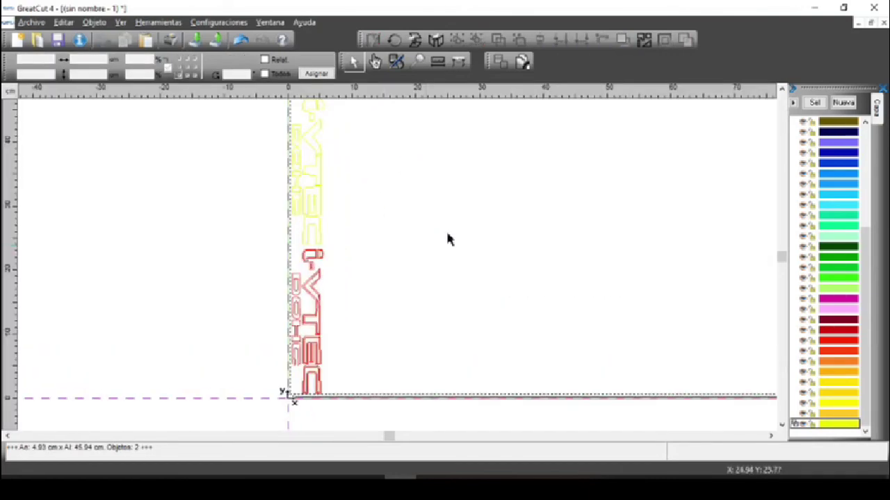
scroll(447, 238, down, 3)
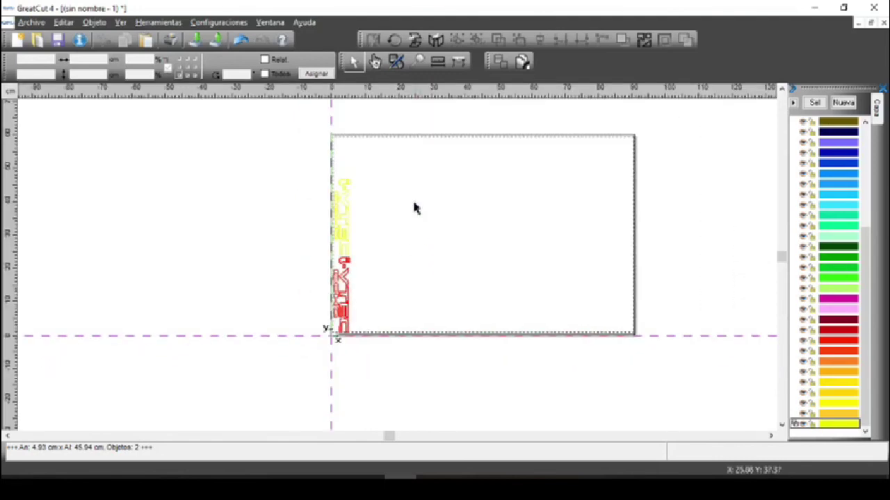
scroll(414, 209, up, 1)
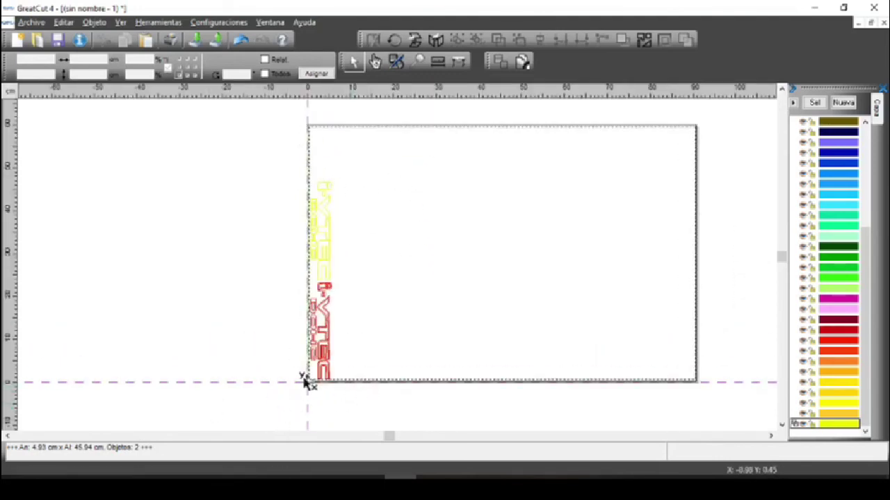
Step: Select both stacked logos and open the output settings for cutting them
drag(285, 175, 360, 398)
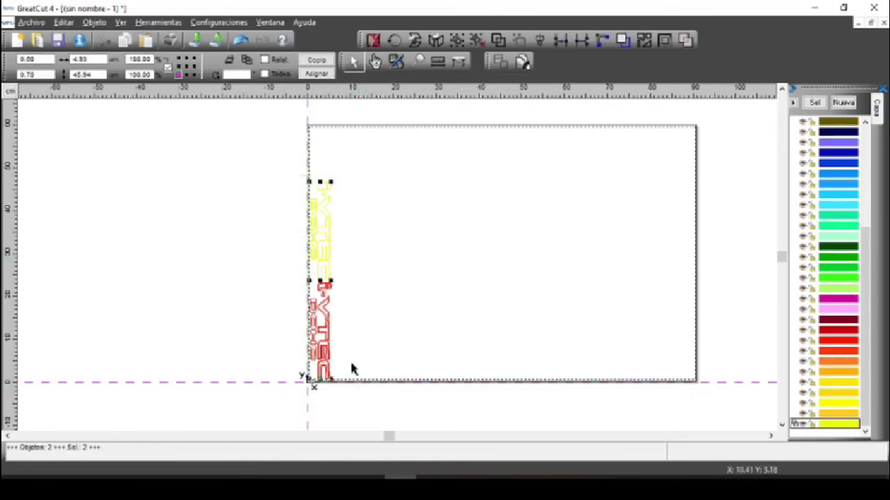
scroll(338, 312, up, 2)
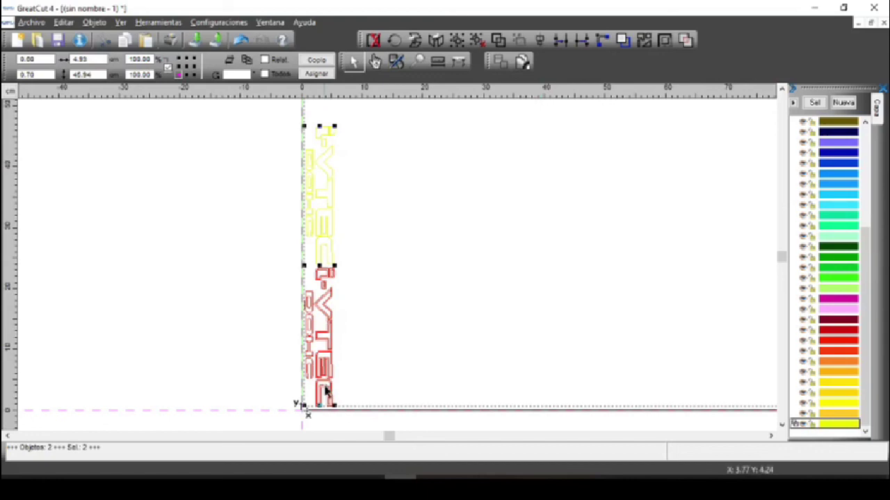
scroll(336, 391, down, 1)
scroll(336, 348, up, 1)
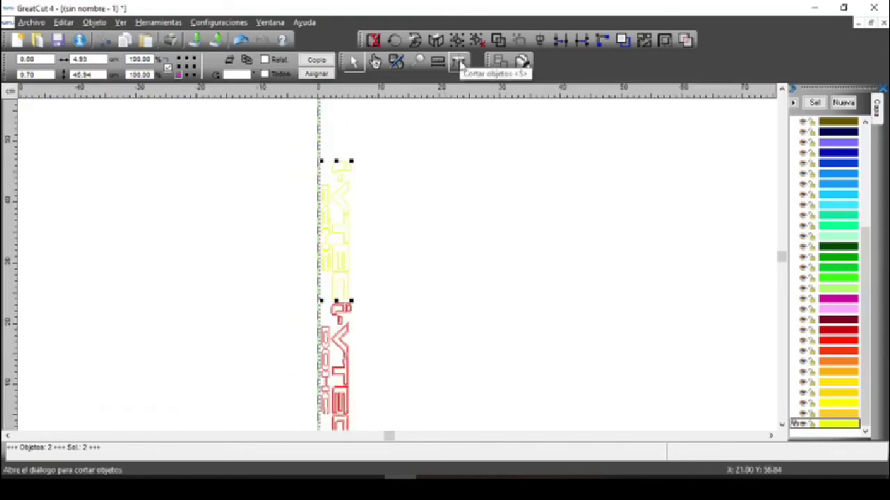
click(461, 64)
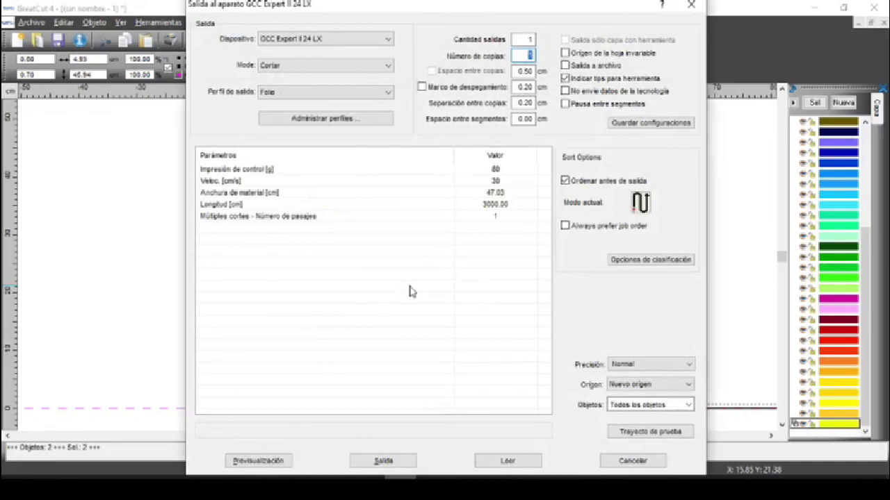
Step: Set the cutting pressure to 45 g and the speed to 12 cm/s
click(493, 170)
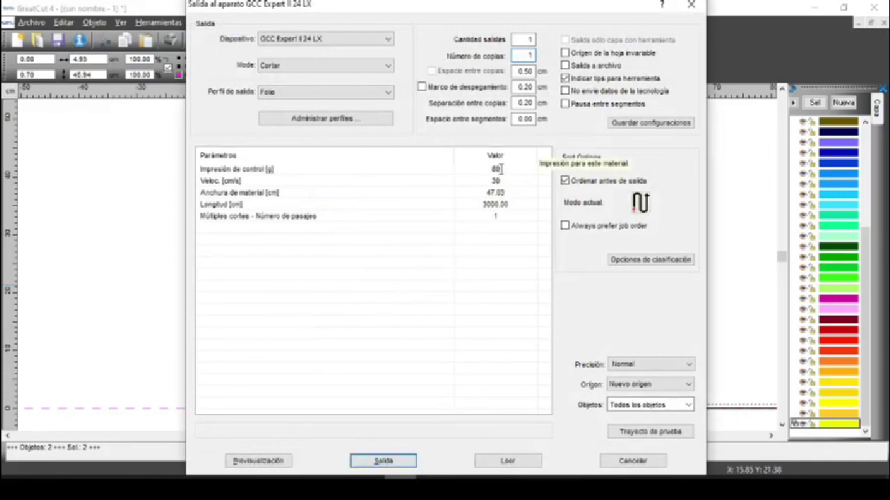
text(45)
click(495, 180)
text(12)
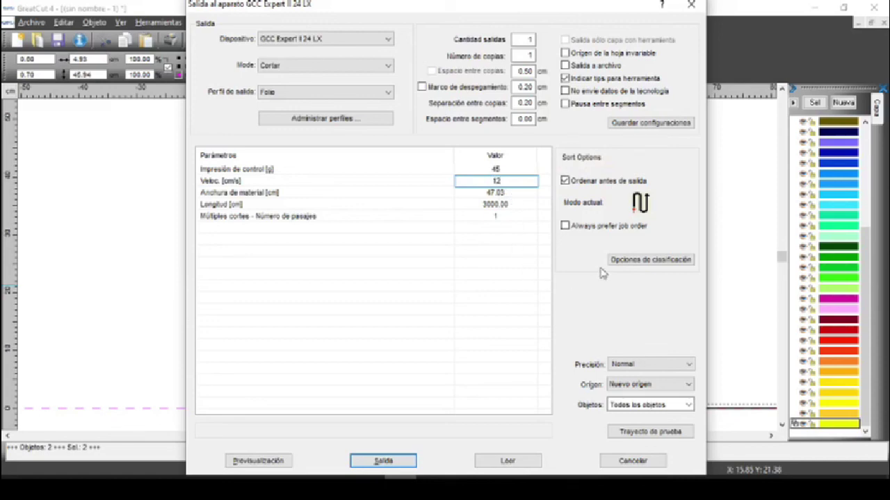